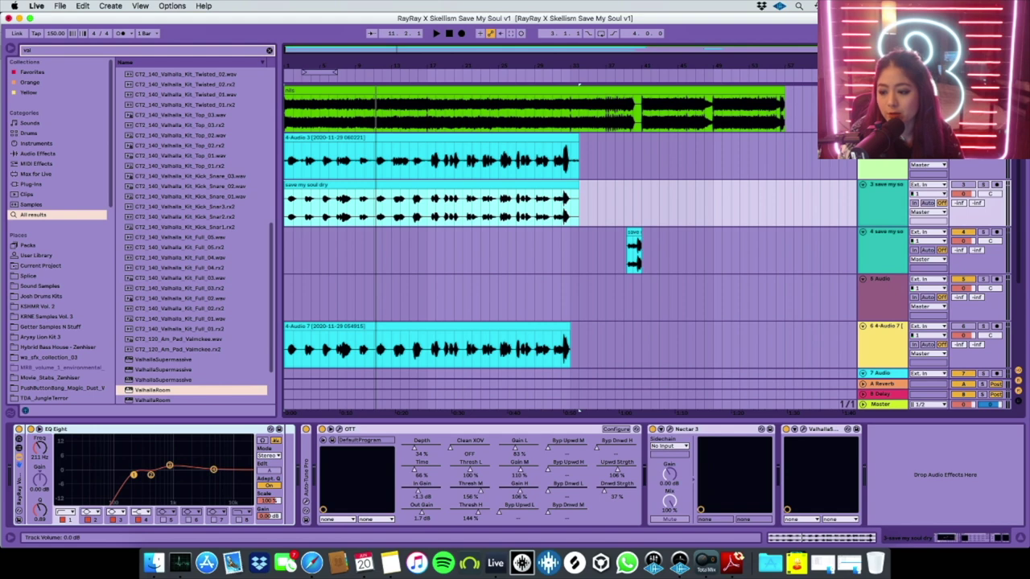
# - Select the green mix track so its empty effects chain replaces the vocal's devices
pyautogui.click(283, 127)
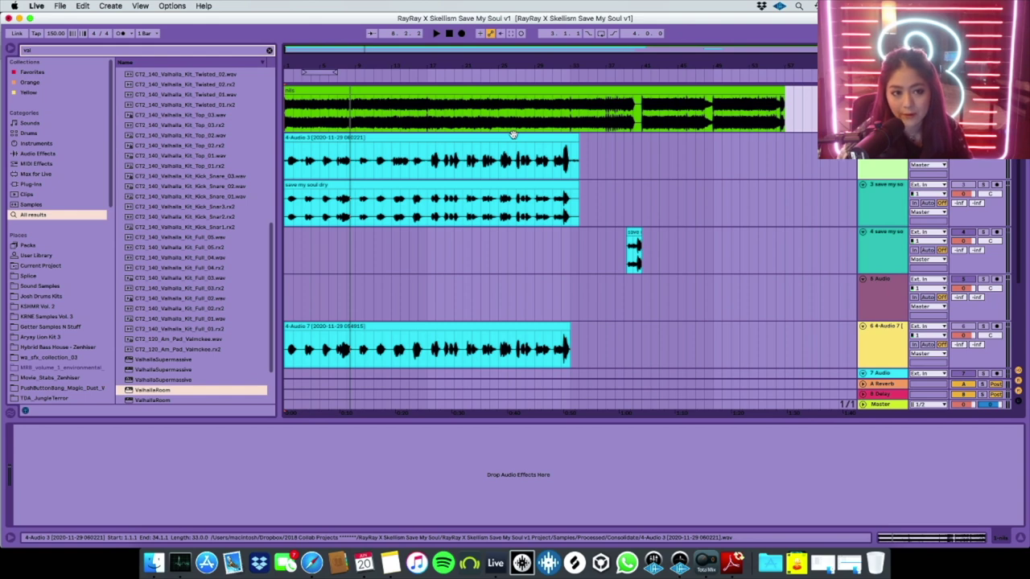
# - Record a new vocal take on track 5 and open the 5-Audio 1 clip's details
pyautogui.moveTo(512, 135); pyautogui.dragTo(499, 100)
pyautogui.click(461, 33)
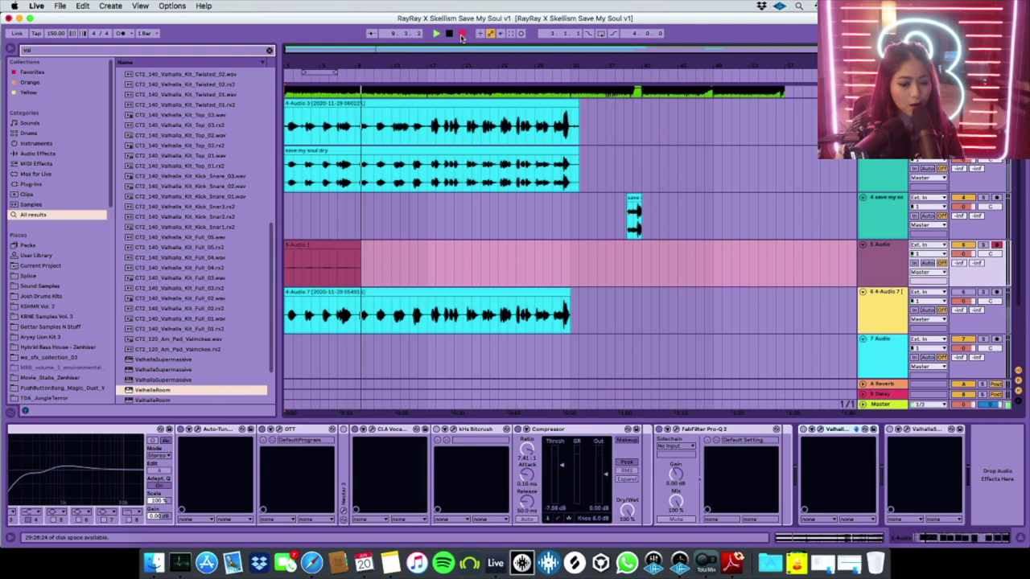
pyautogui.click(449, 33)
pyautogui.doubleClick(445, 233)
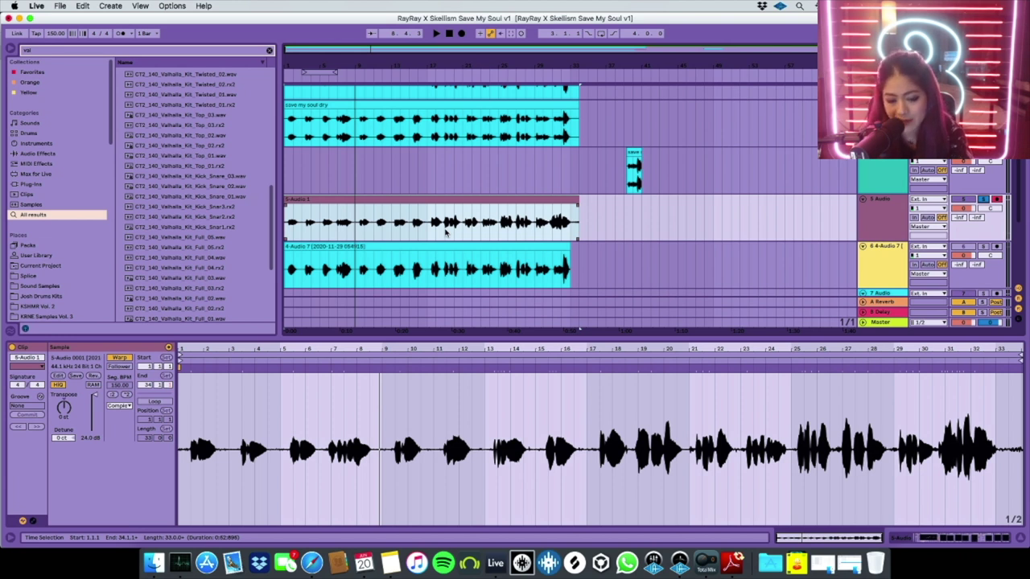
# - Play the arrangement back to hear the new 5-Audio 1 vocal take
pyautogui.press('space')
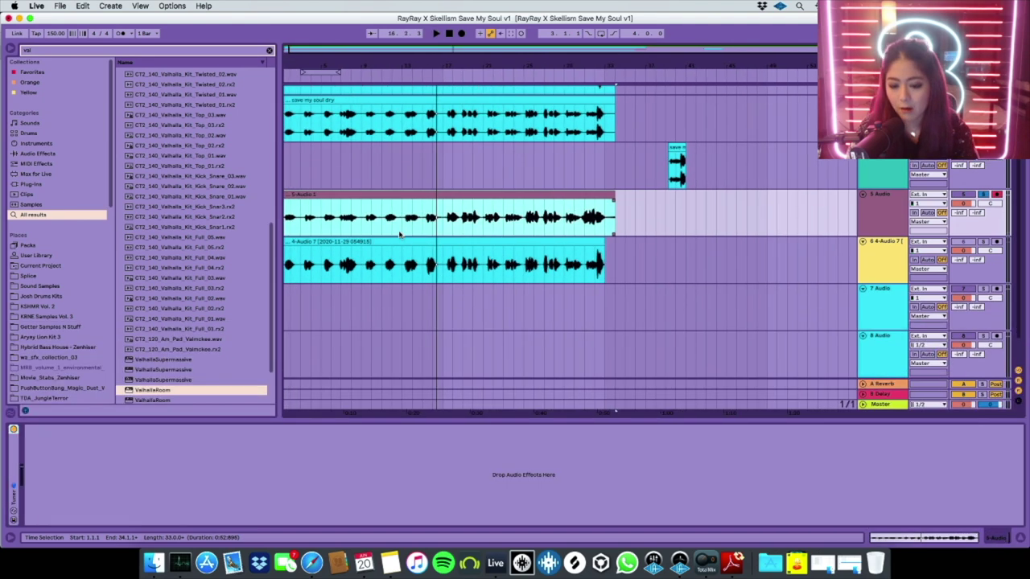
# - Add and arm a 9 Operator MIDI track, then show track 5's empty effects chain
pyautogui.press('super+shift+t')
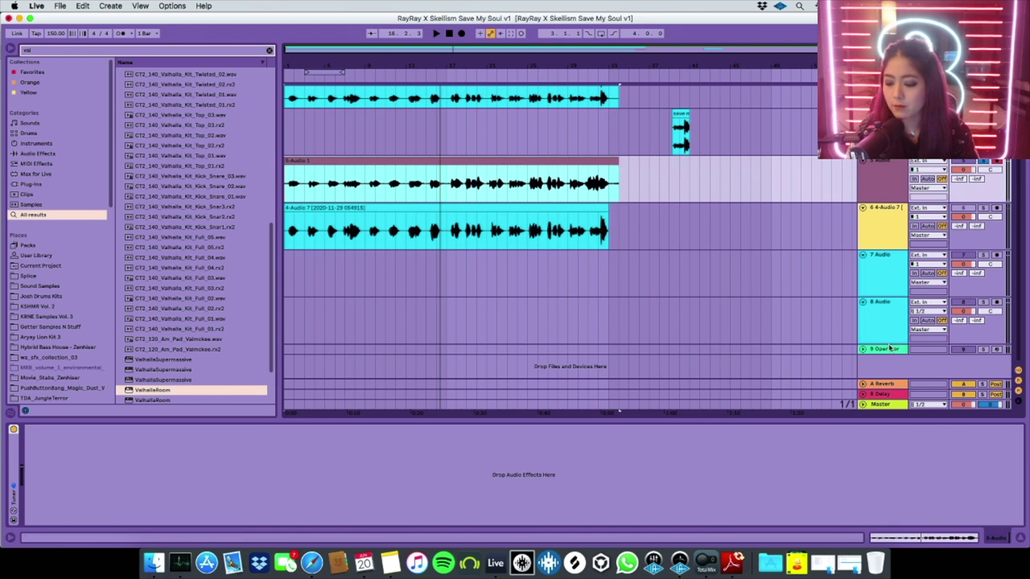
pyautogui.click(887, 350)
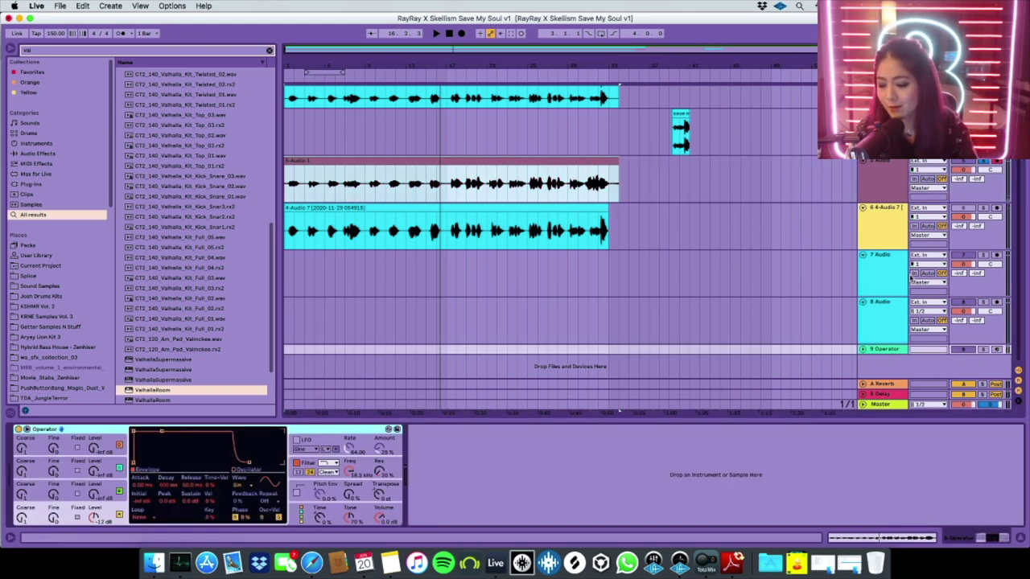
pyautogui.click(882, 359)
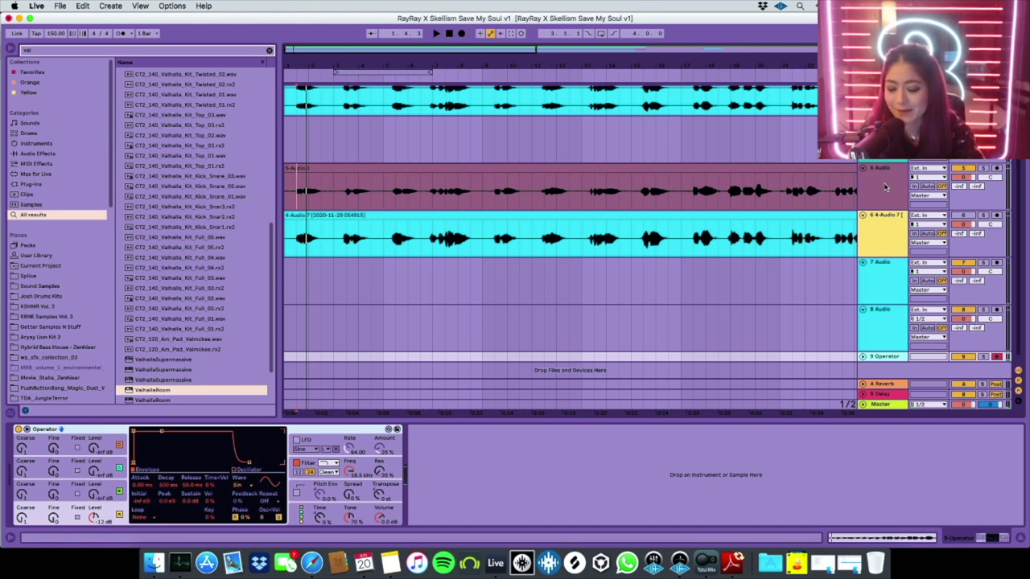
pyautogui.click(649, 346)
# - Search the browser for 'rayray' and load RayRay Vocal Chain 5.adg onto track 5
pyautogui.click(91, 52)
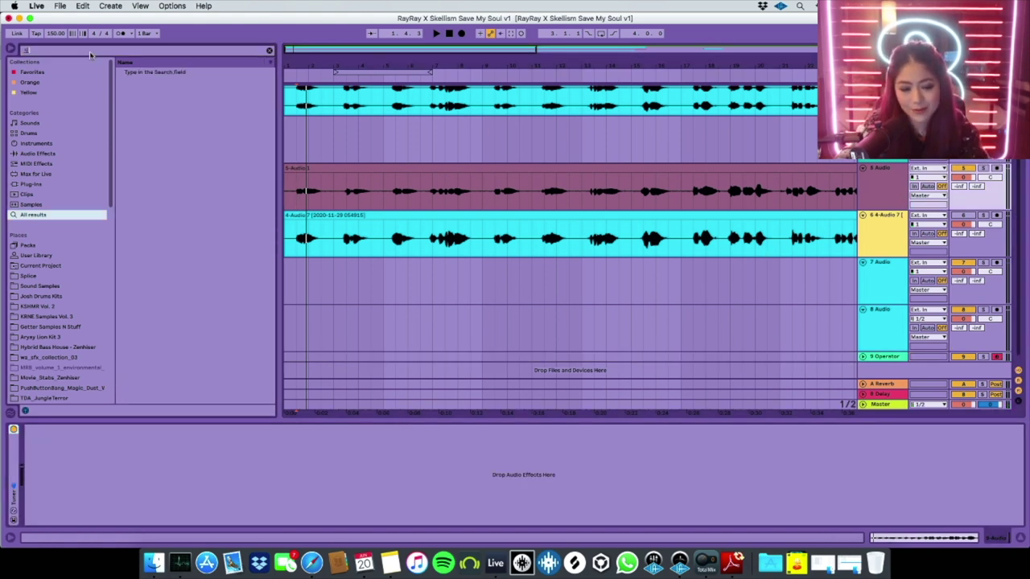
pyautogui.write('rayray')
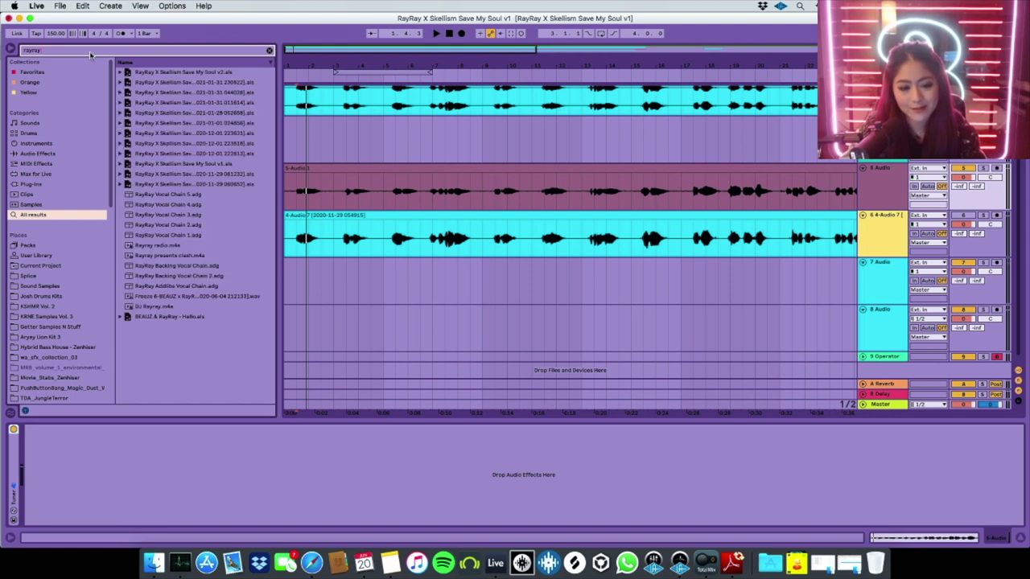
pyautogui.click(196, 195)
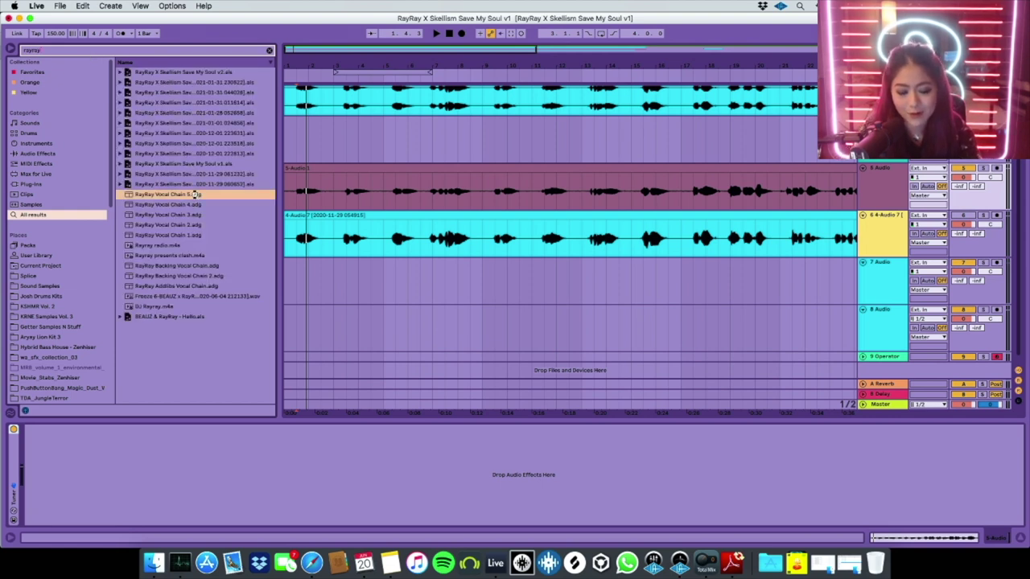
pyautogui.press('Return')
# - Set Auto-Tune Pro to B Minor with Retune Speed 0 and Flex-Tune 0
pyautogui.click(208, 239)
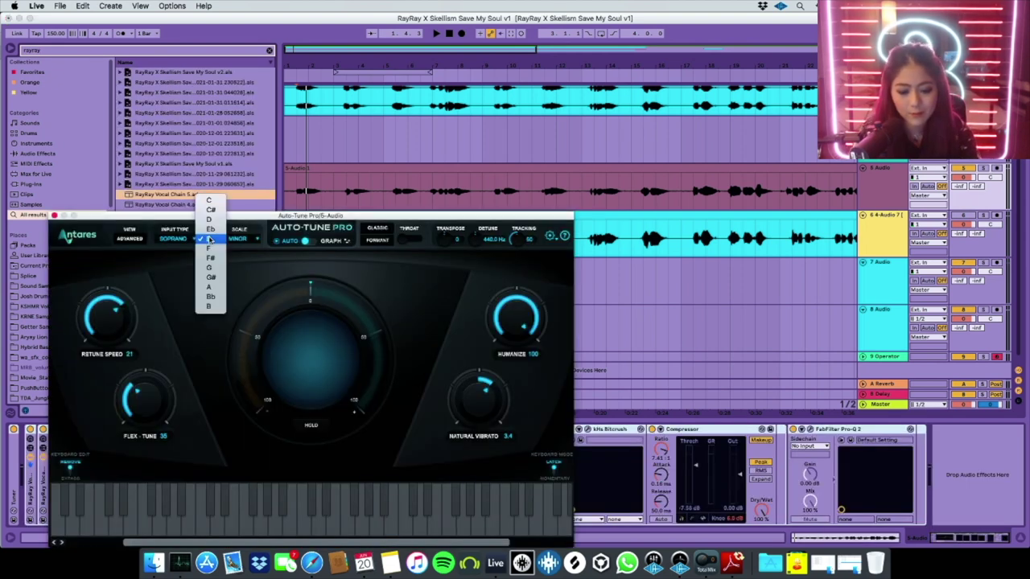
pyautogui.click(212, 242)
pyautogui.click(237, 241)
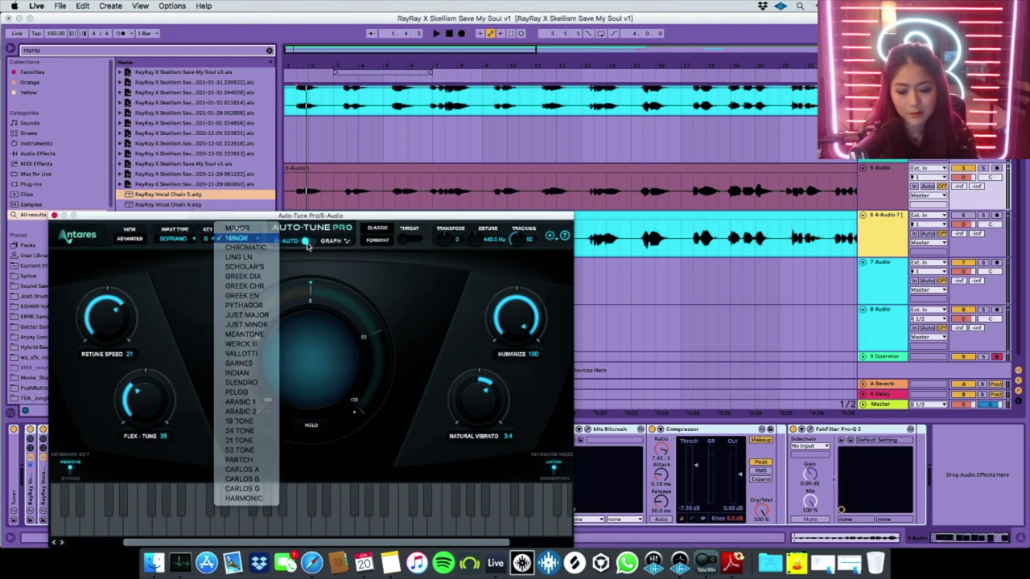
pyautogui.click(235, 237)
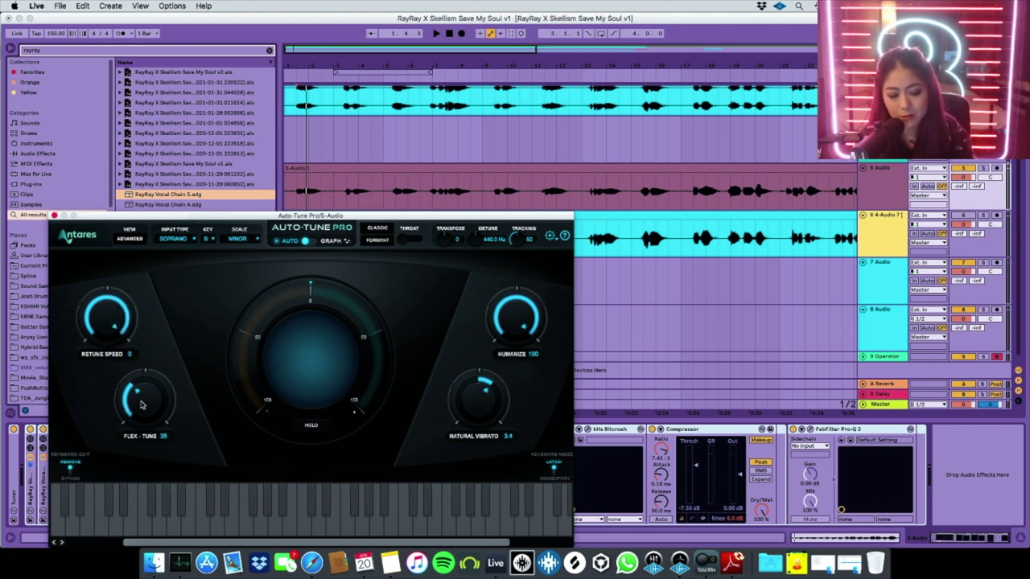
pyautogui.moveTo(138, 399); pyautogui.dragTo(137, 408)
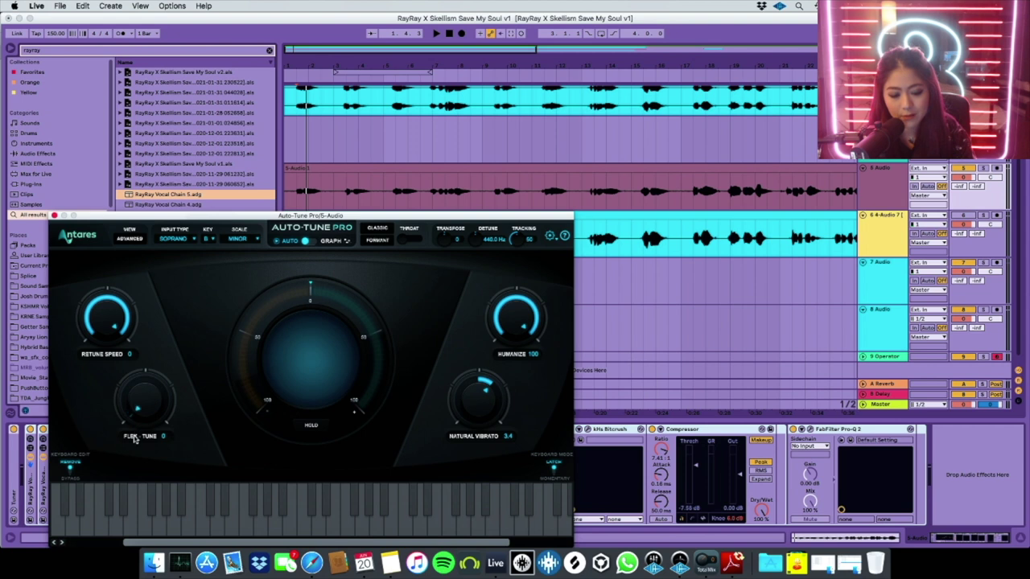
pyautogui.click(287, 201)
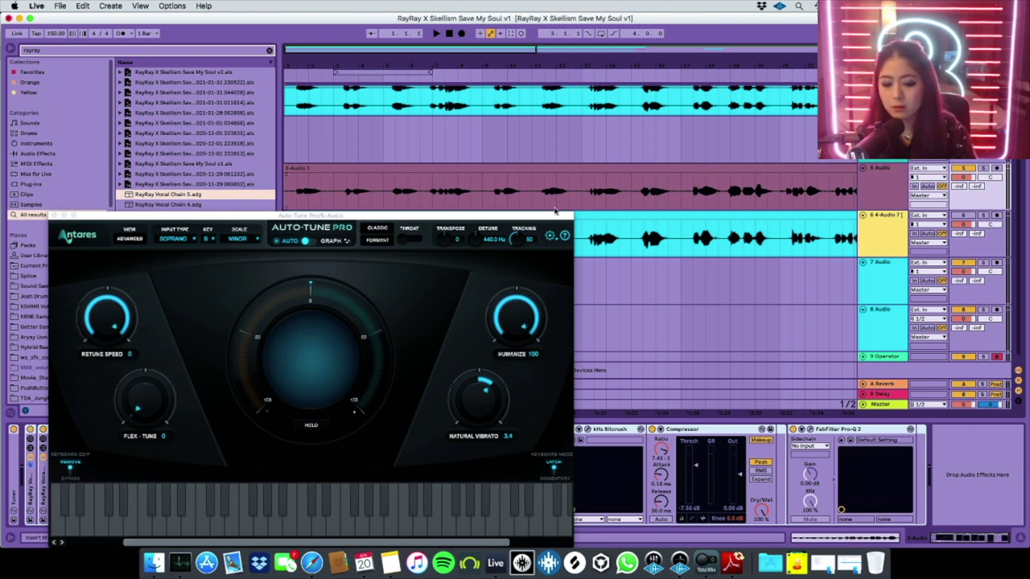
# - Solo track 5 and audition it, tuning Auto-Tune to Retune Speed 16, Flex-Tune 27, Vibrato 3.3
pyautogui.moveTo(554, 214); pyautogui.dragTo(585, 265)
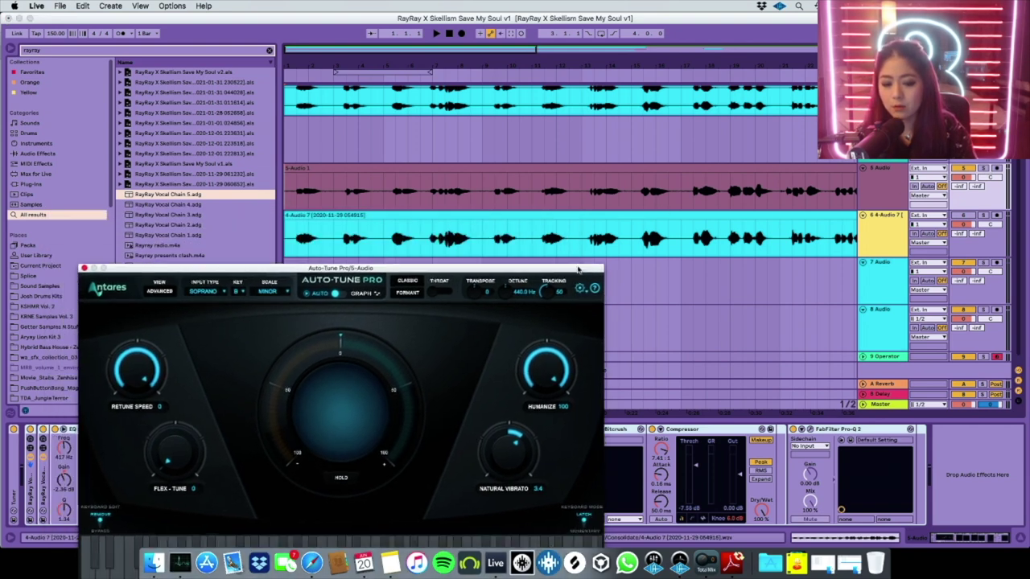
pyautogui.click(983, 168)
pyautogui.press('space')
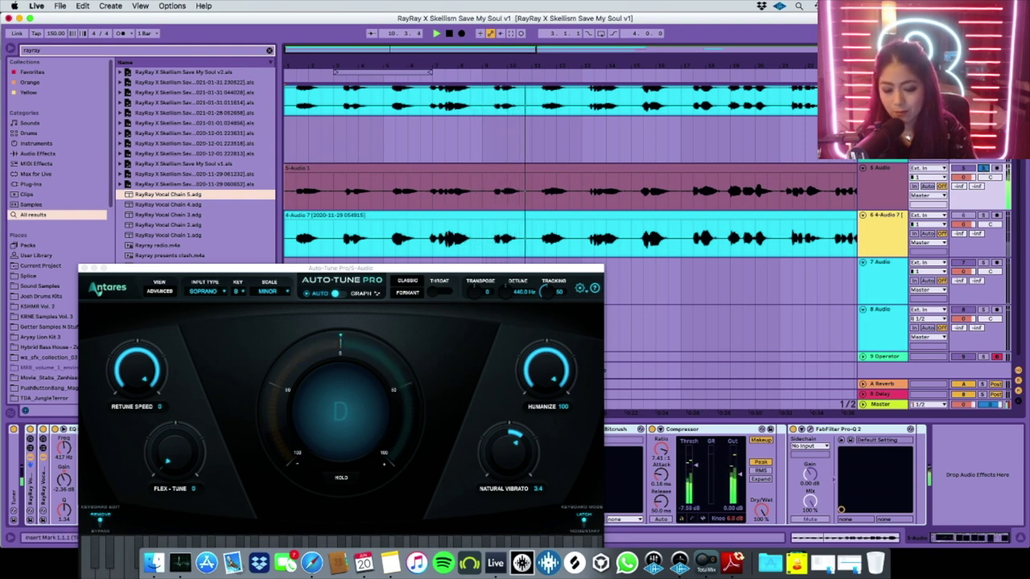
pyautogui.press('space')
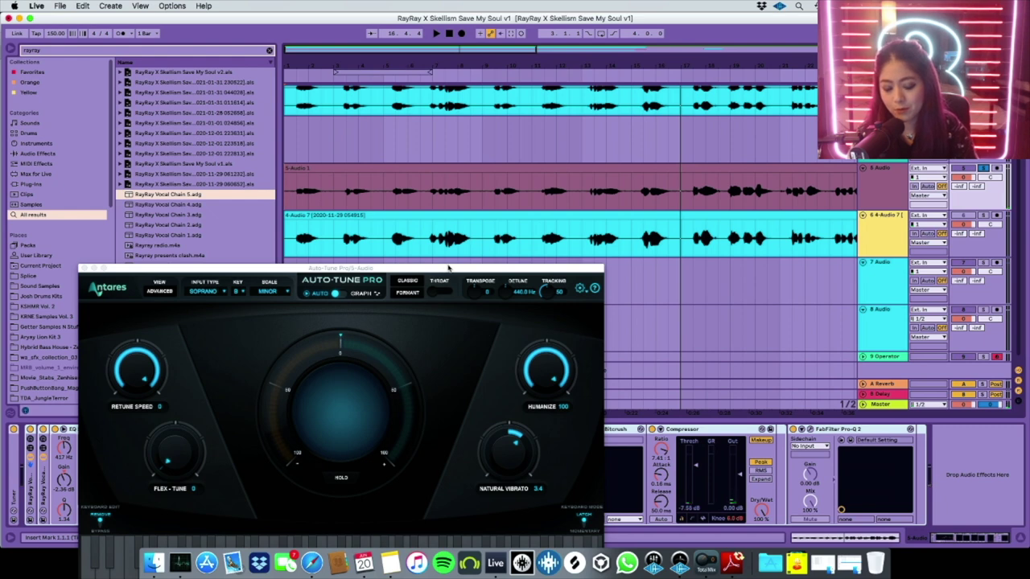
pyautogui.moveTo(449, 268); pyautogui.dragTo(430, 241)
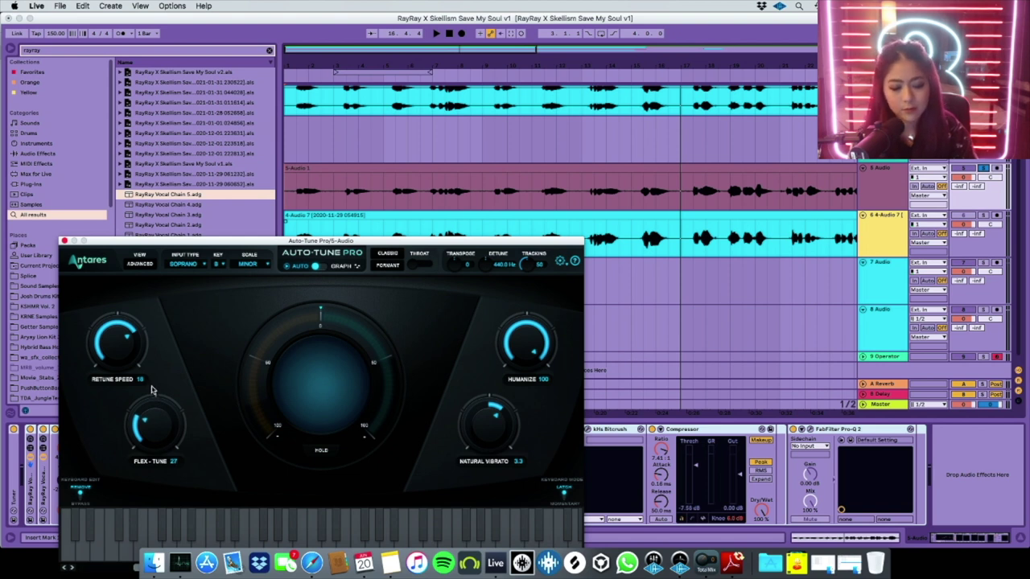
# - Play the 5-Audio clip while setting Retune Speed 16 and Natural Vibrato 1.9
pyautogui.click(297, 191)
pyautogui.press('space')
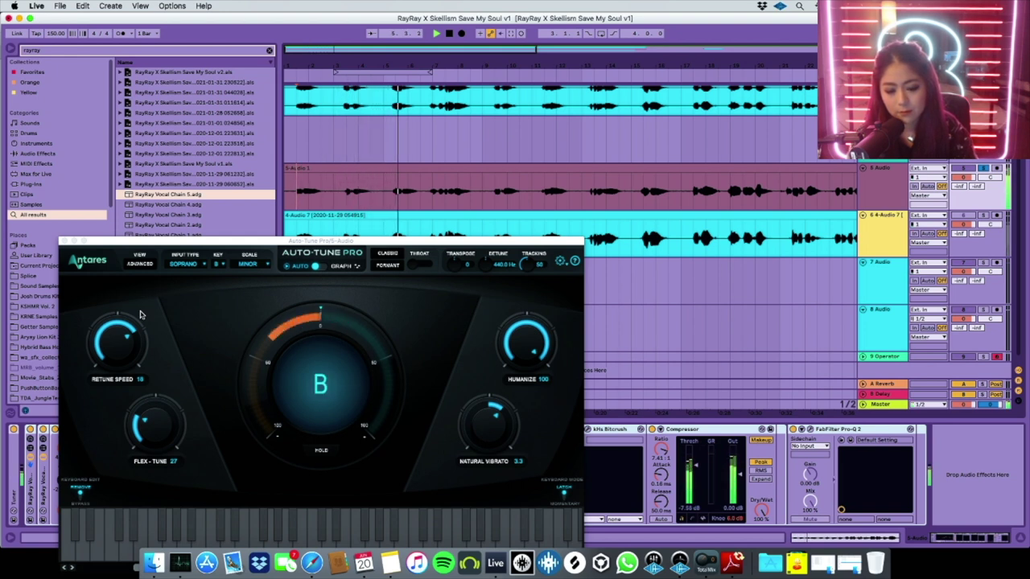
pyautogui.moveTo(123, 331); pyautogui.dragTo(125, 338)
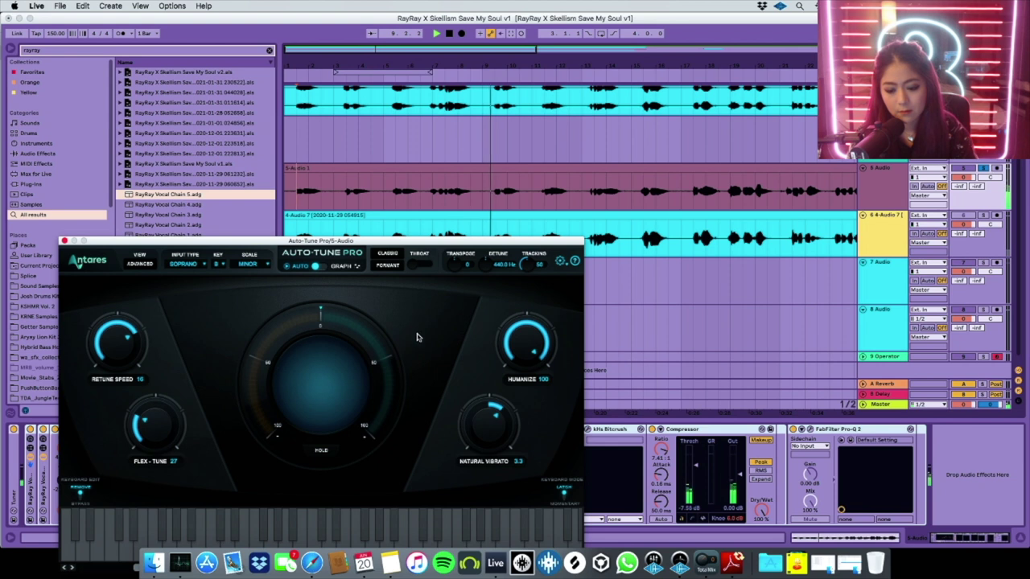
pyautogui.moveTo(465, 428); pyautogui.dragTo(465, 440)
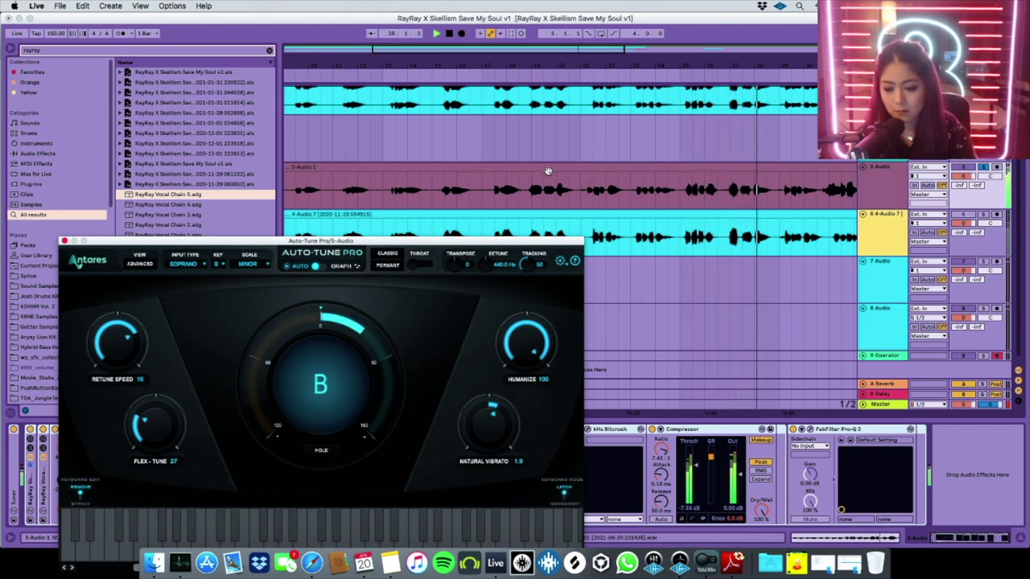
# - Close Auto-Tune, A/B EQ Eight, bypass kHs Bitcrush and CLA Vocal, and toggle OTT
pyautogui.click(64, 240)
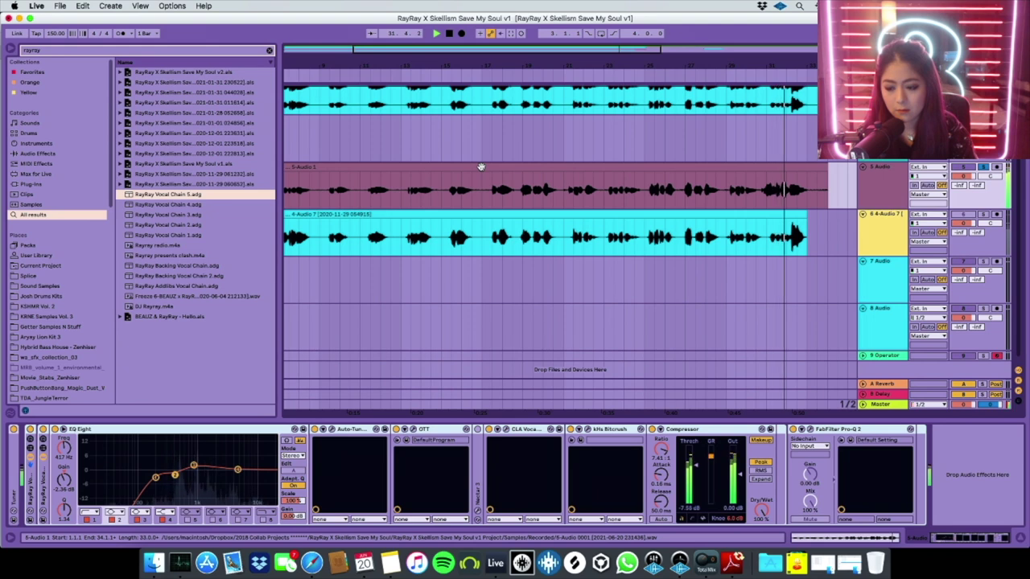
pyautogui.scroll(5, 523, 179)
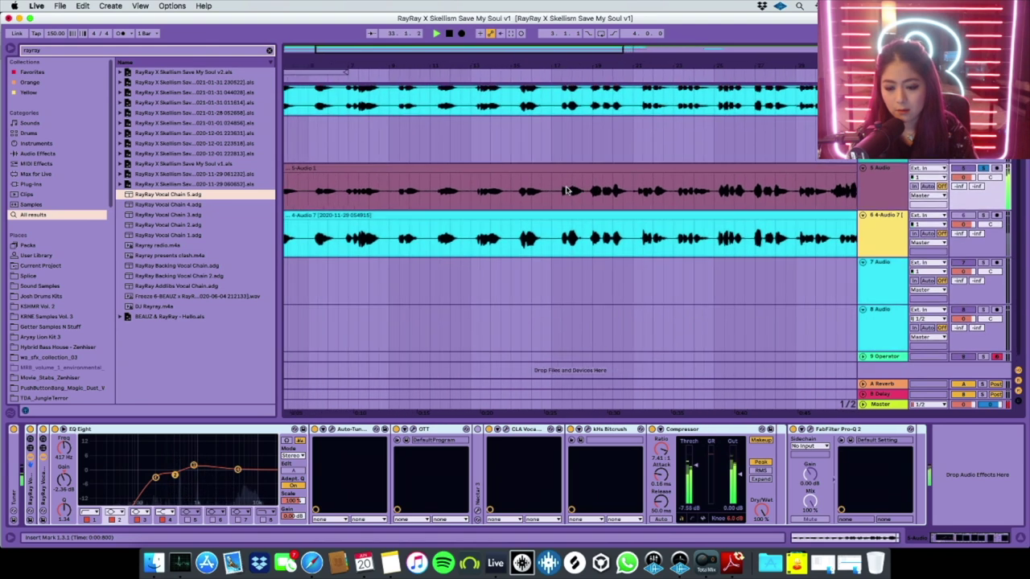
pyautogui.click(31, 429)
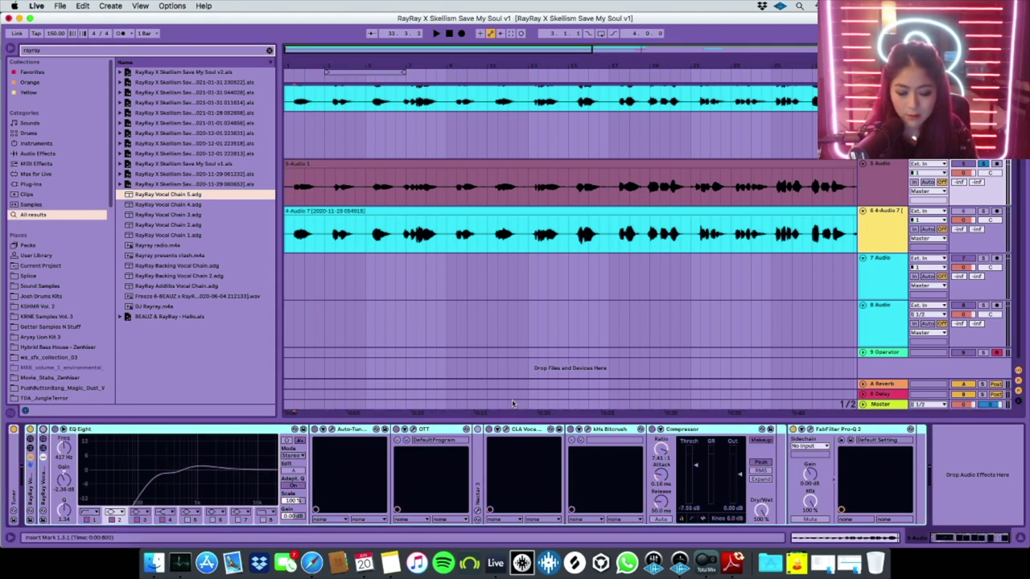
pyautogui.click(42, 430)
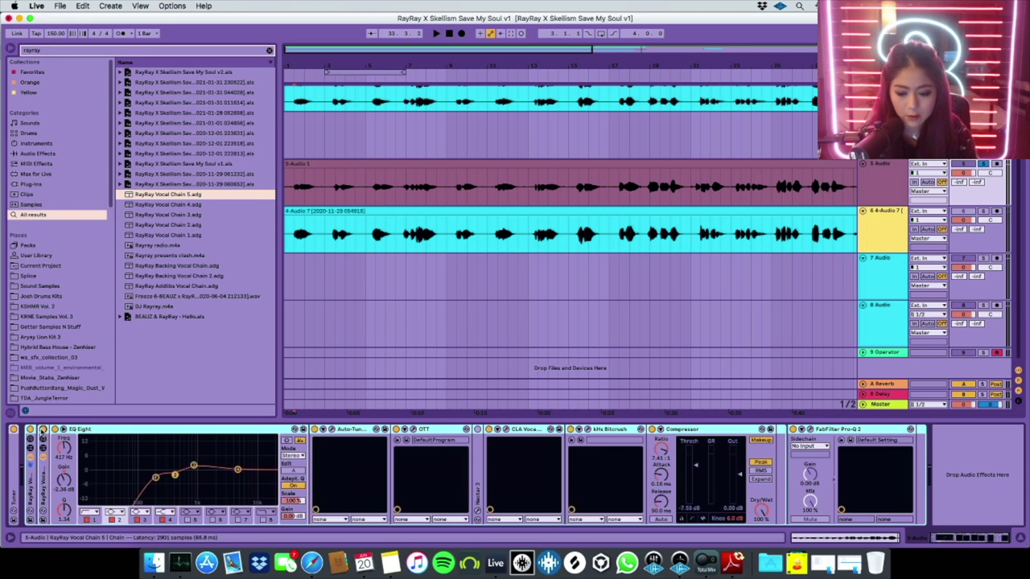
pyautogui.click(570, 429)
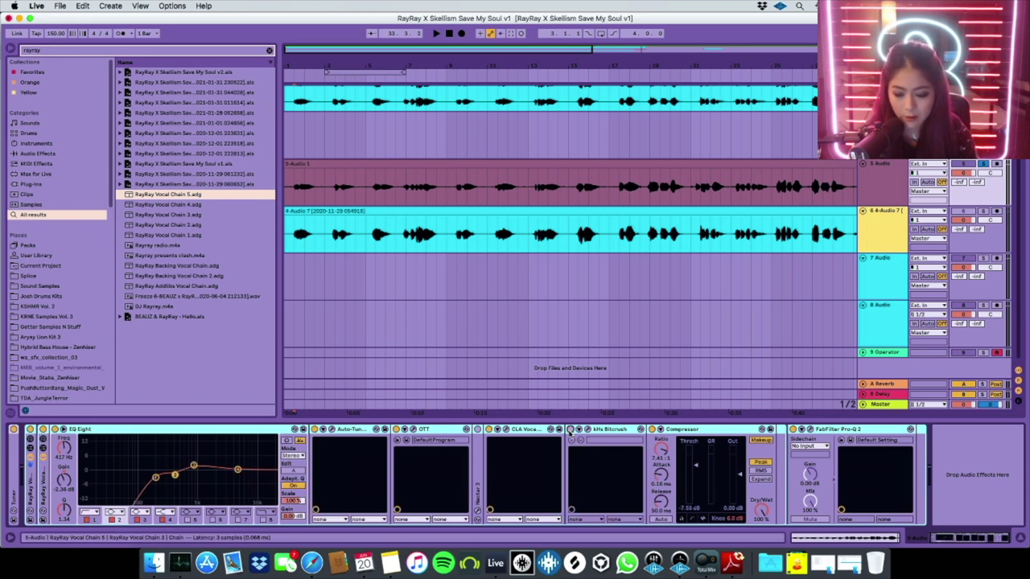
pyautogui.click(490, 430)
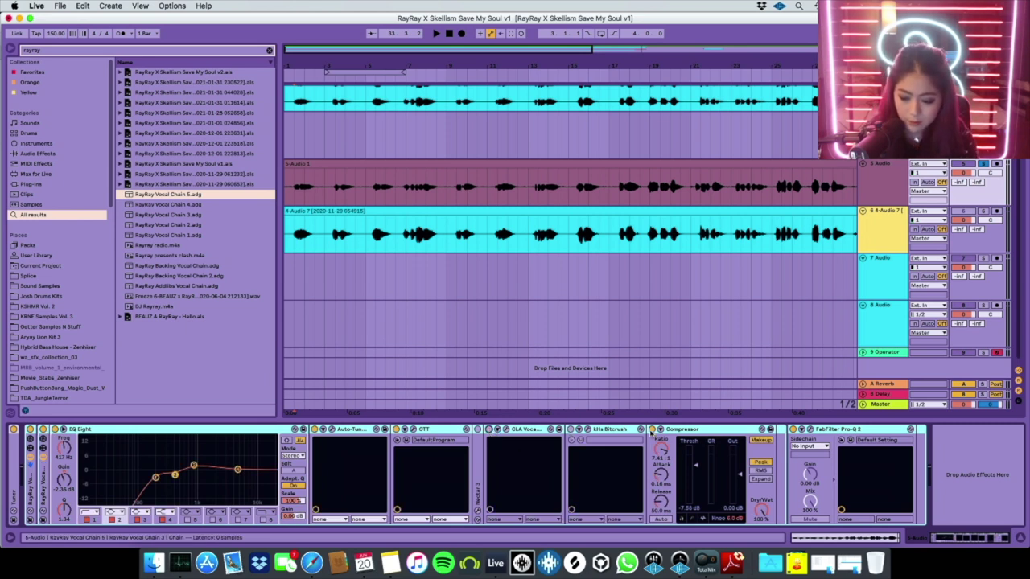
pyautogui.click(397, 430)
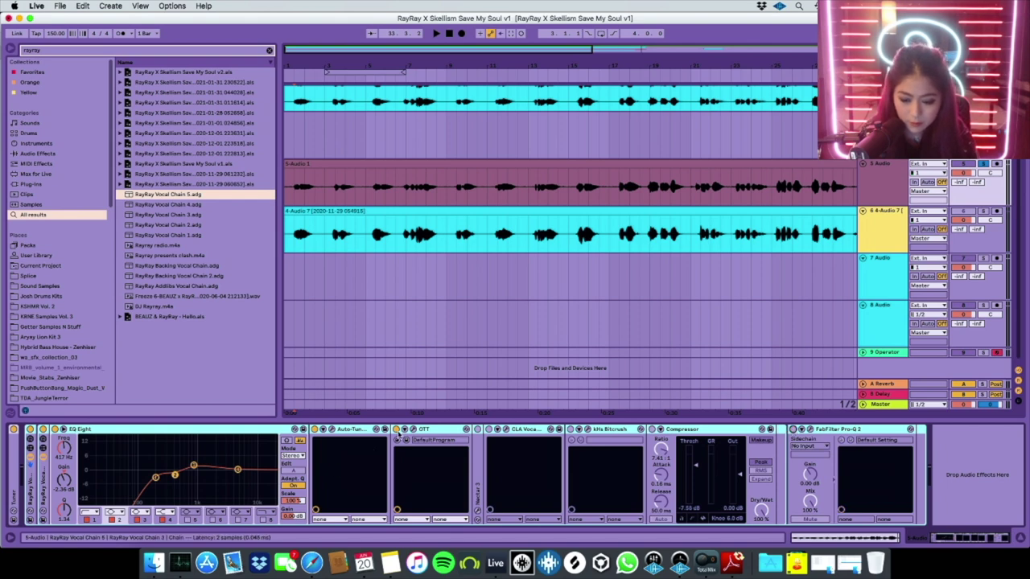
# - Show the 5 Audio track's effects chain and switch on the OTT compressor
pyautogui.click(525, 185)
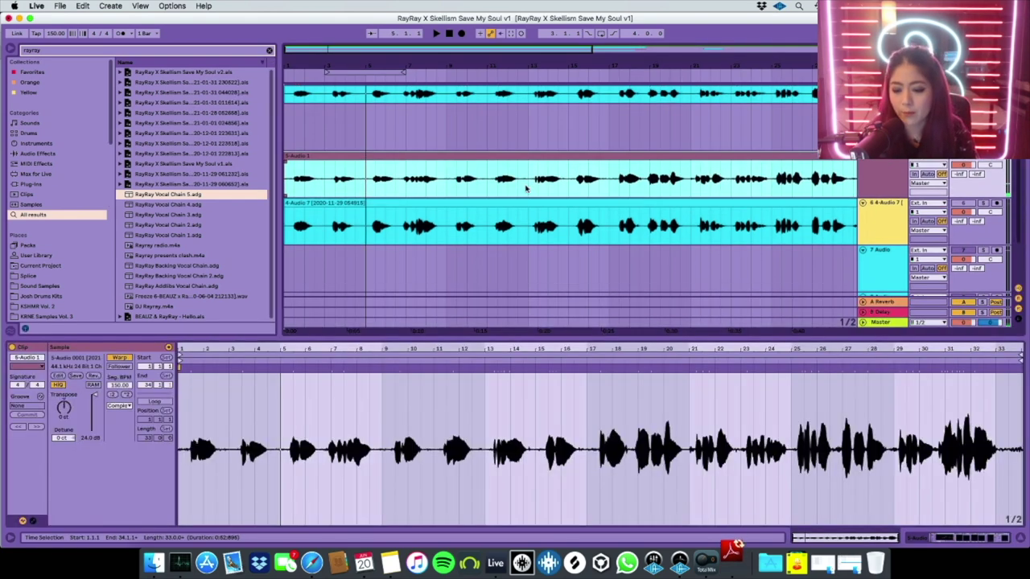
pyautogui.scroll(10, 328, 176)
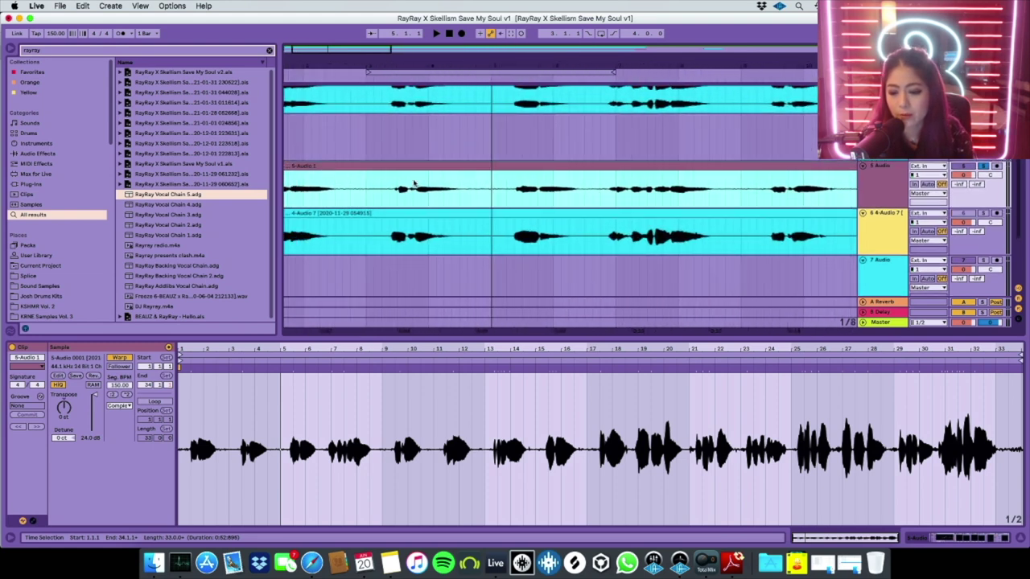
pyautogui.scroll(-6, 716, 175)
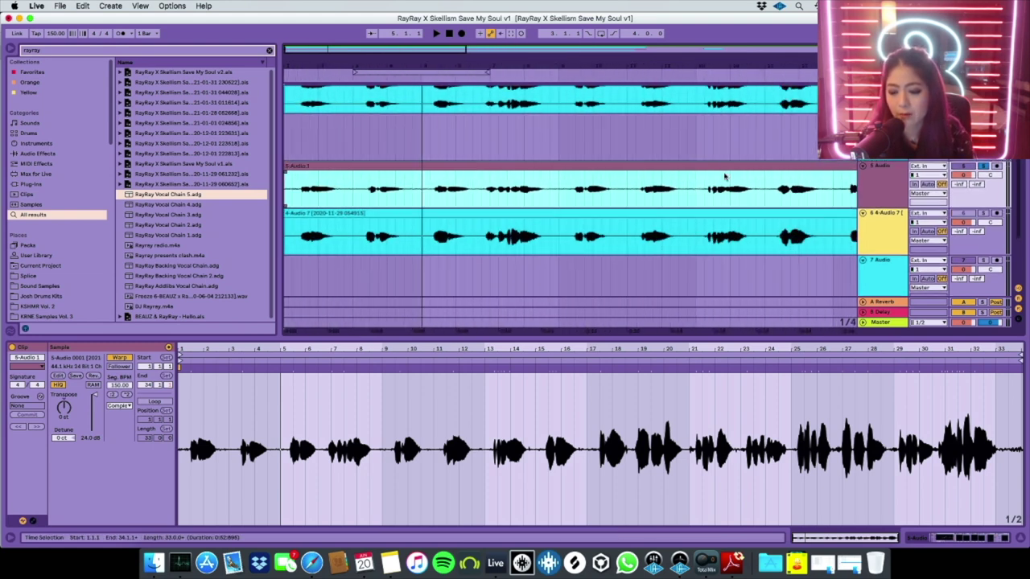
pyautogui.click(877, 182)
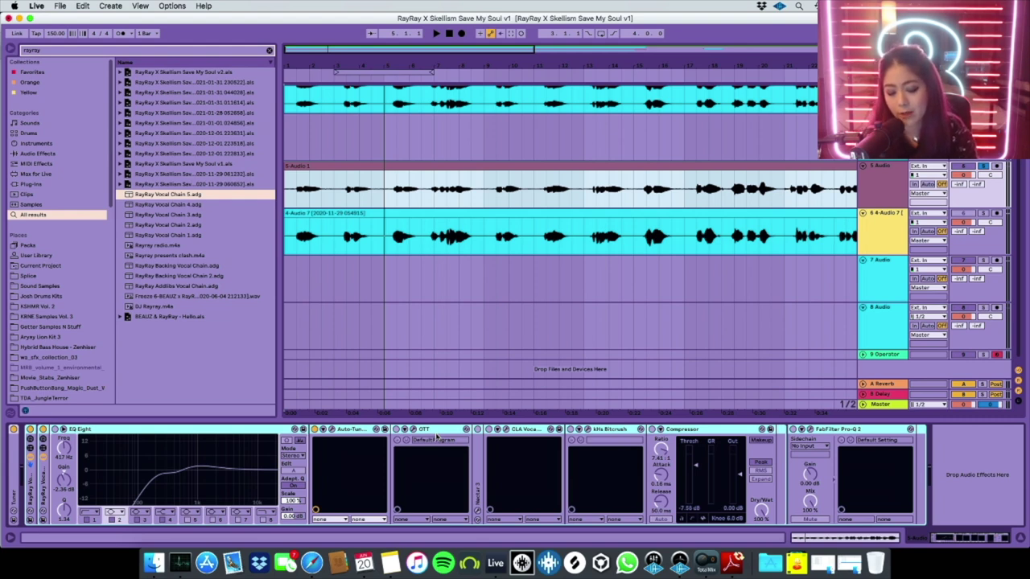
pyautogui.click(395, 429)
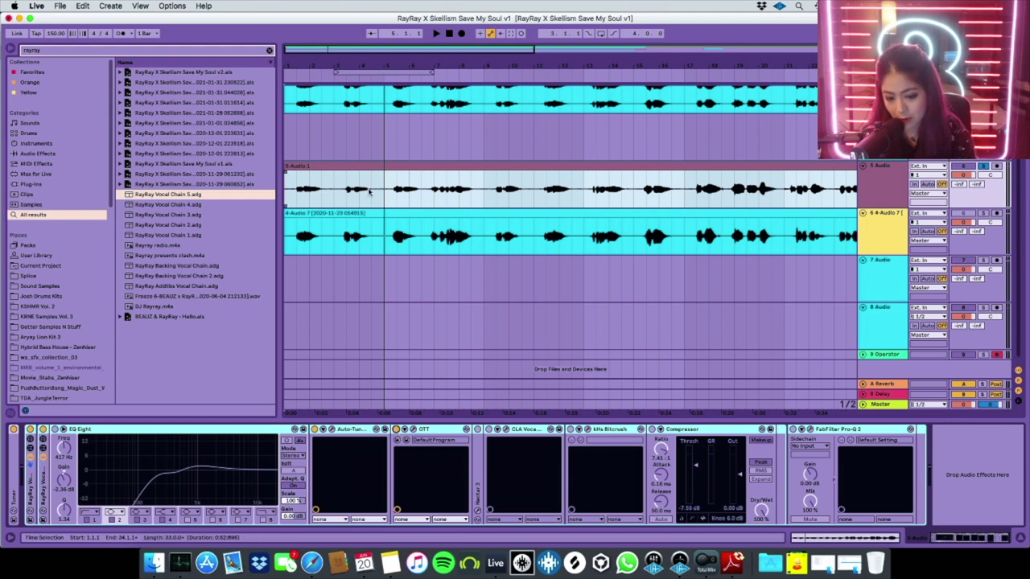
# - Raise OTT's upward compression to 80% and audition the zoomed-in vocal
pyautogui.press('+')
pyautogui.press('+')
pyautogui.press('+')
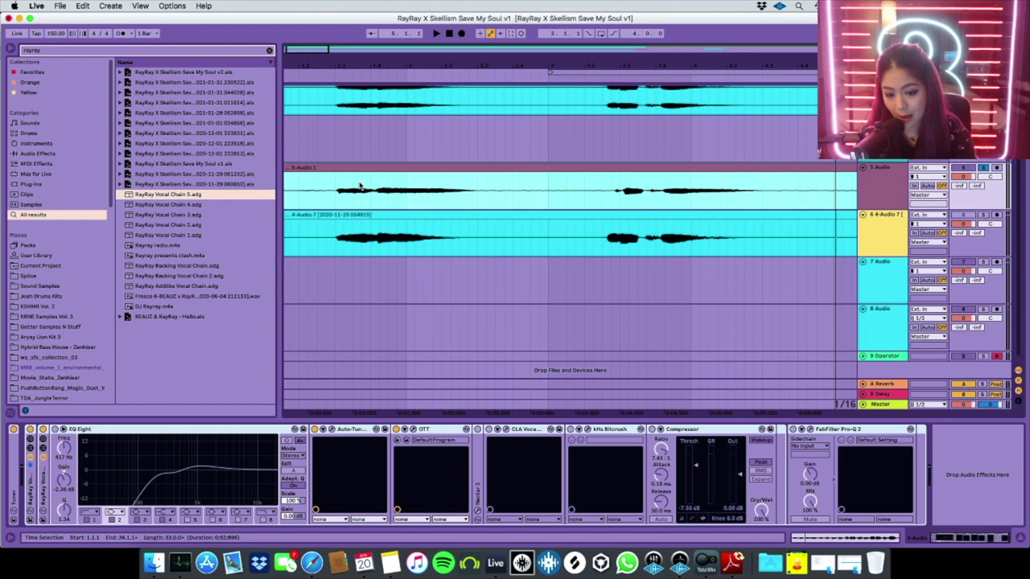
pyautogui.press('+')
pyautogui.press('+')
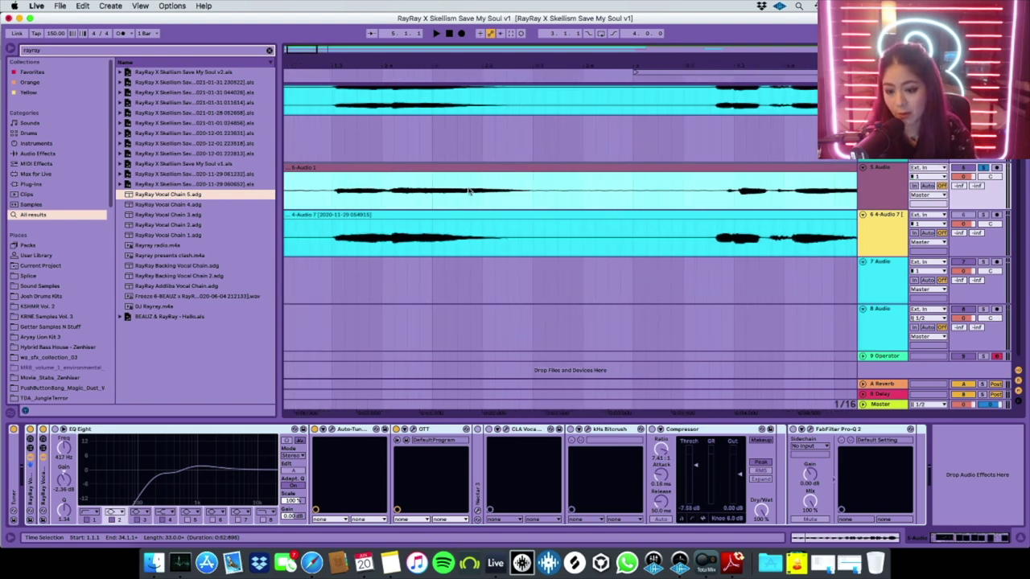
pyautogui.press('space')
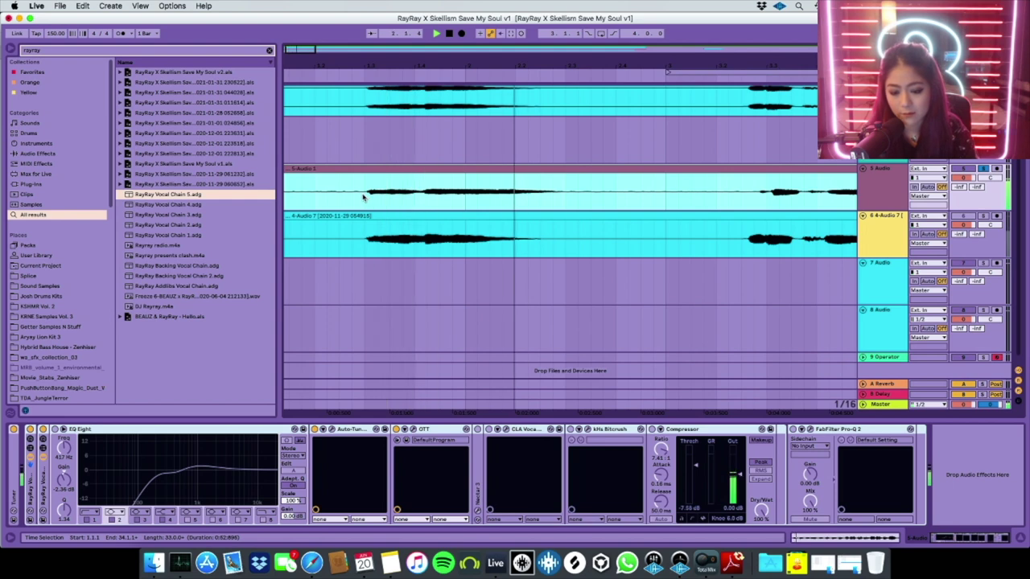
pyautogui.press('space')
pyautogui.click(412, 429)
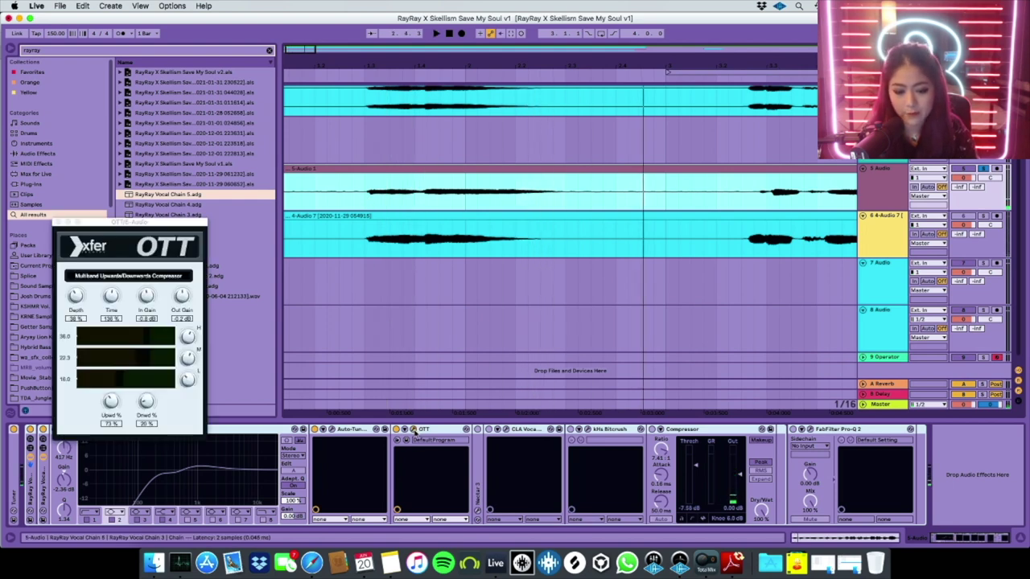
pyautogui.moveTo(118, 403); pyautogui.dragTo(111, 400)
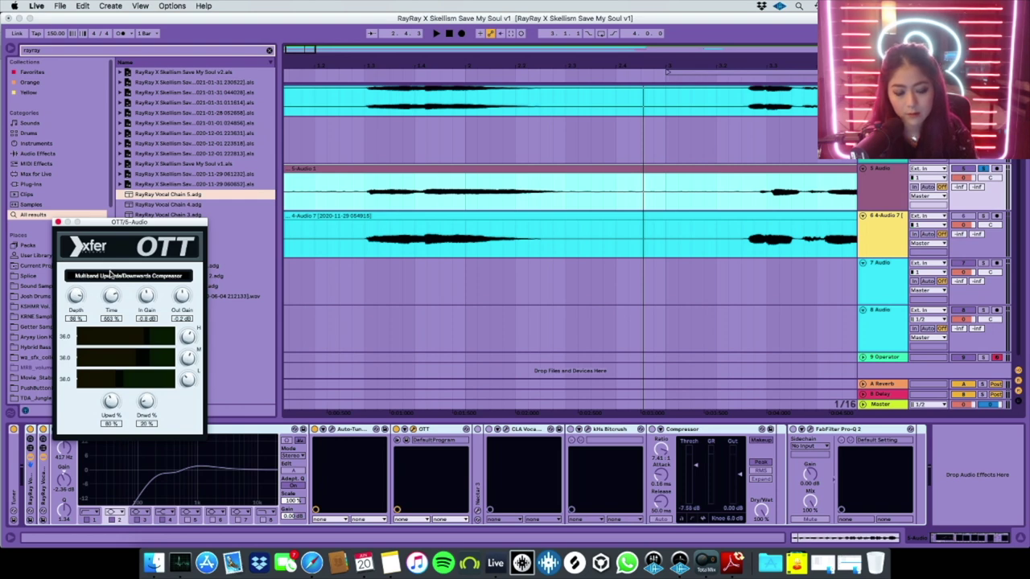
pyautogui.press('space')
pyautogui.click(58, 221)
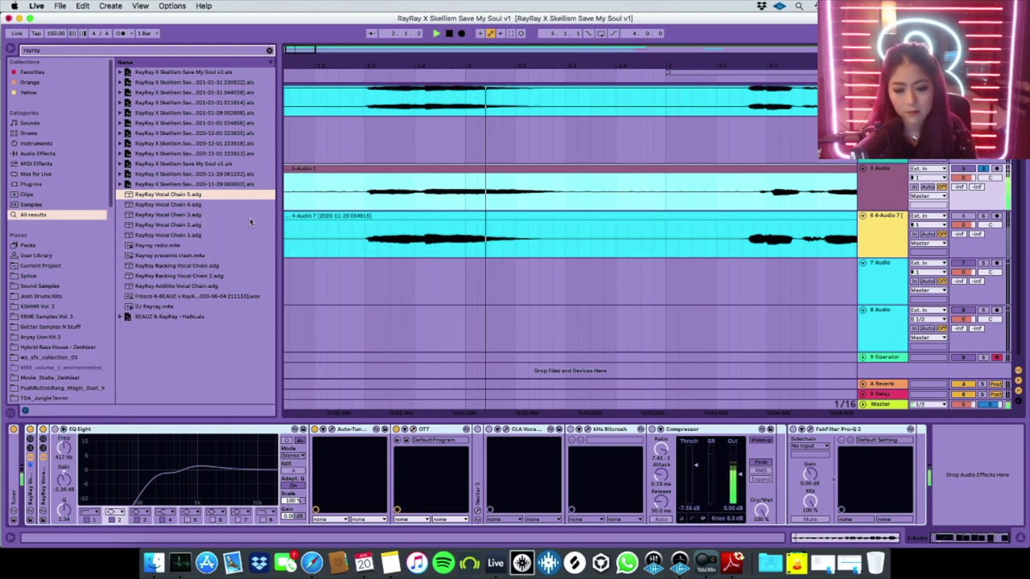
pyautogui.press('space')
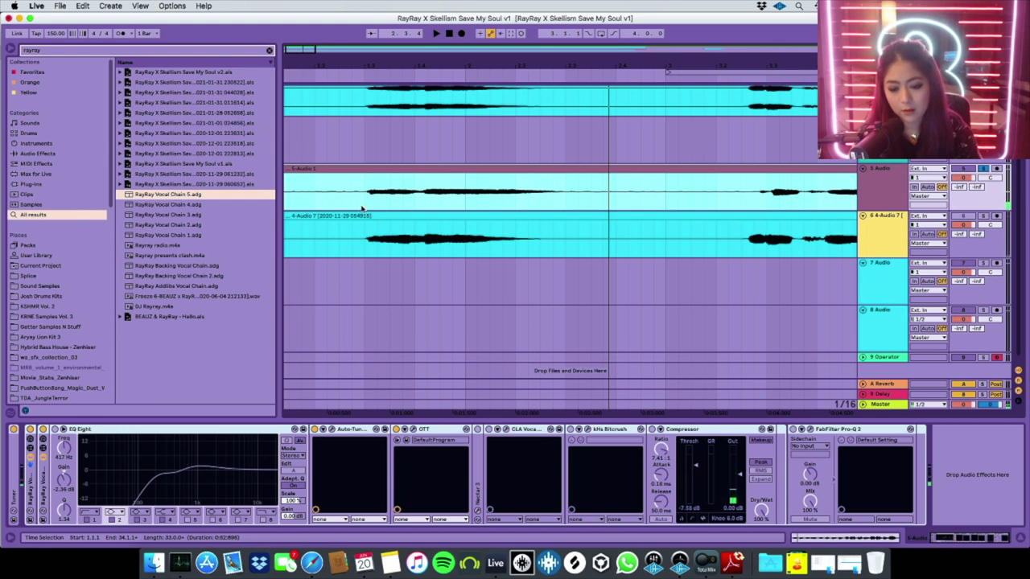
# - Split the Audio 5 clip at 1.2.4 and delete the silent lead-in
pyautogui.click(362, 207)
pyautogui.scroll(3, 366, 204)
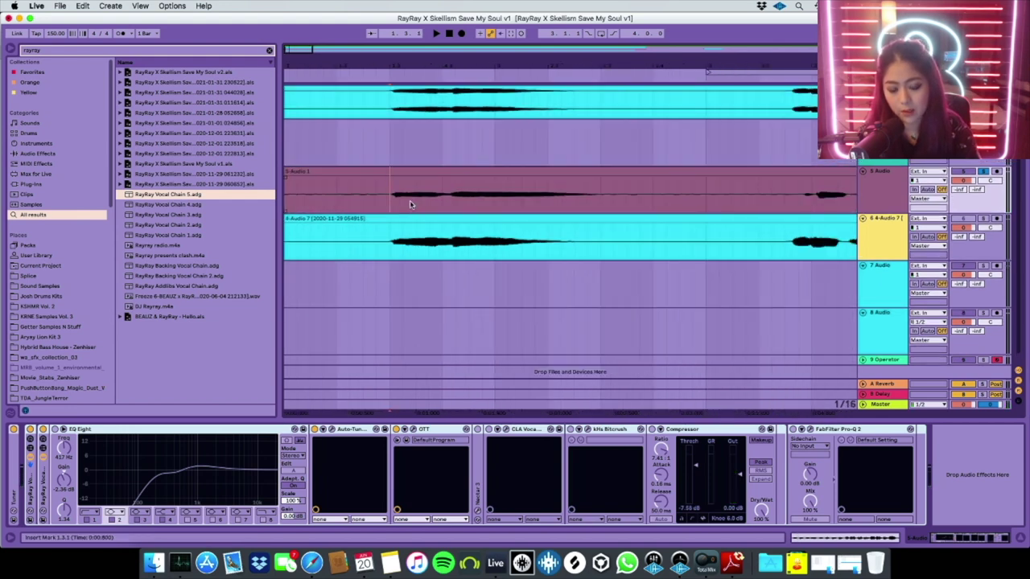
pyautogui.scroll(2, 371, 198)
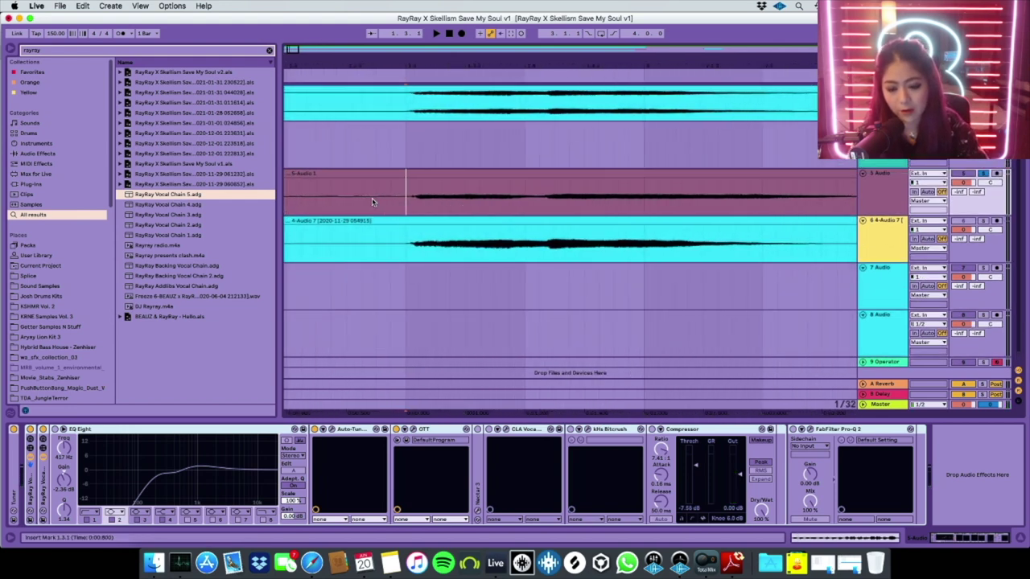
pyautogui.click(400, 208)
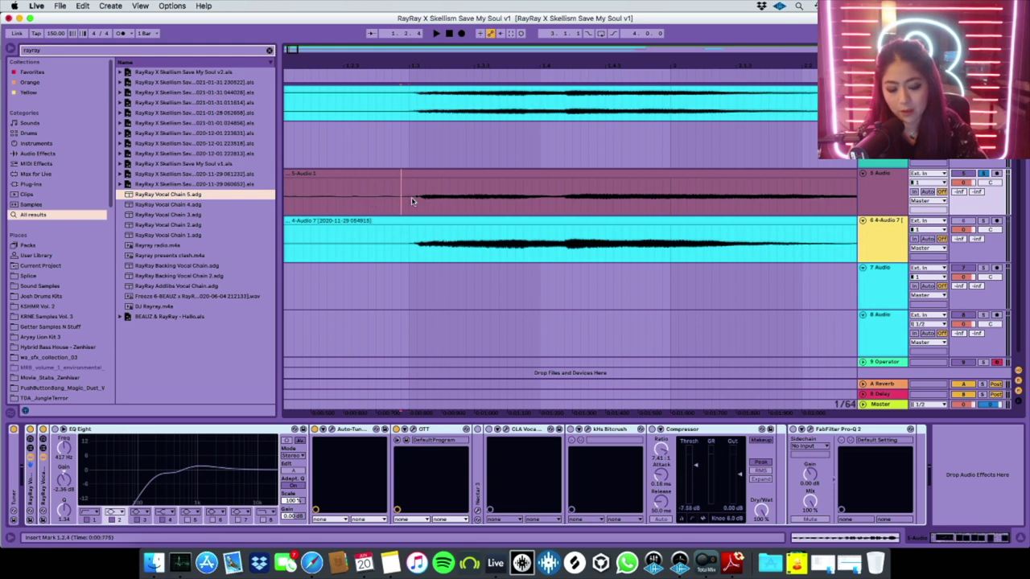
pyautogui.press('super+e')
pyautogui.click(373, 175)
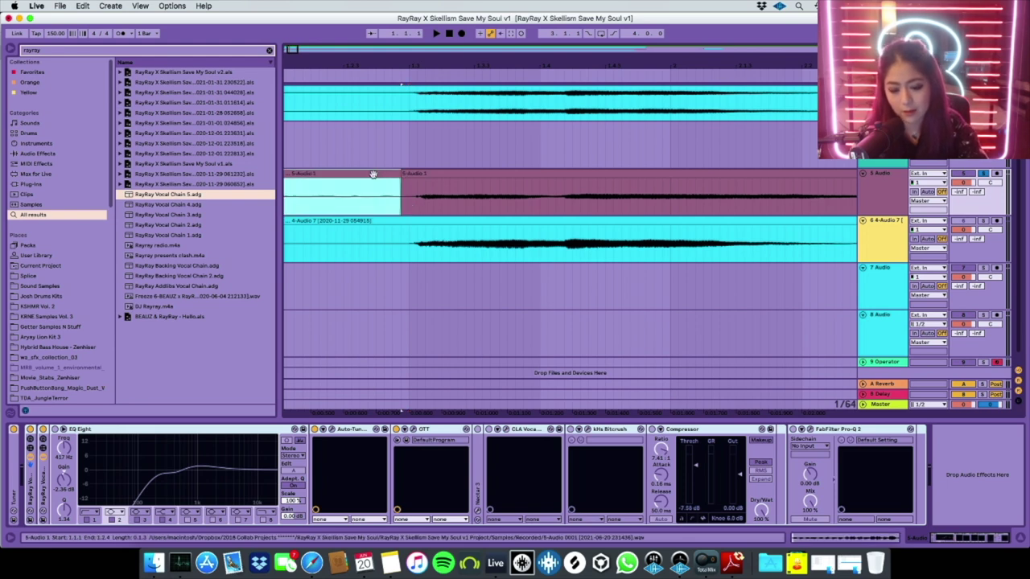
pyautogui.press('Delete')
# - Select the remaining silent gaps in Audio 5, including 10.3.1 to 11.2.3, for removal
pyautogui.scroll(-3, 507, 198)
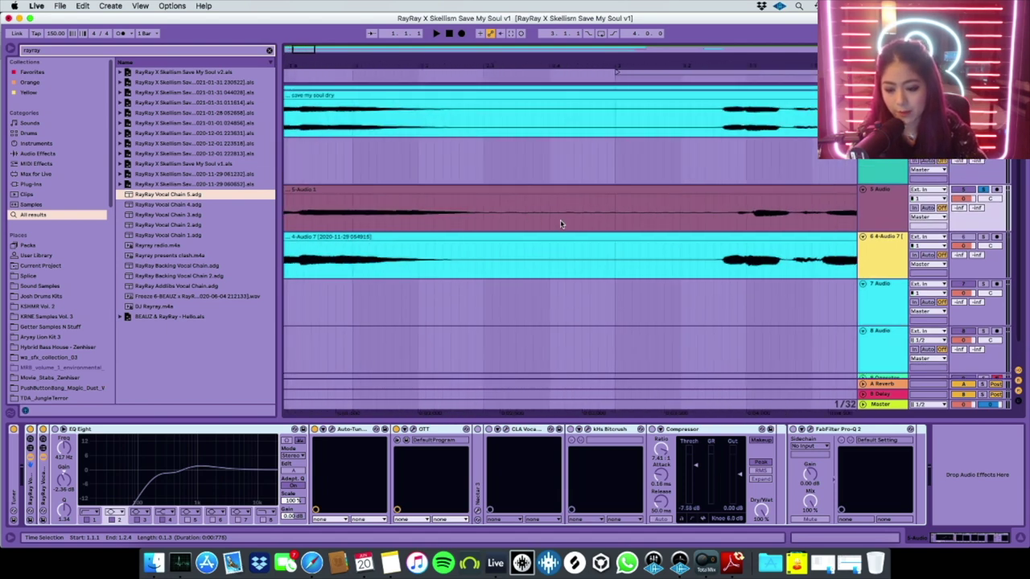
pyautogui.click(550, 222)
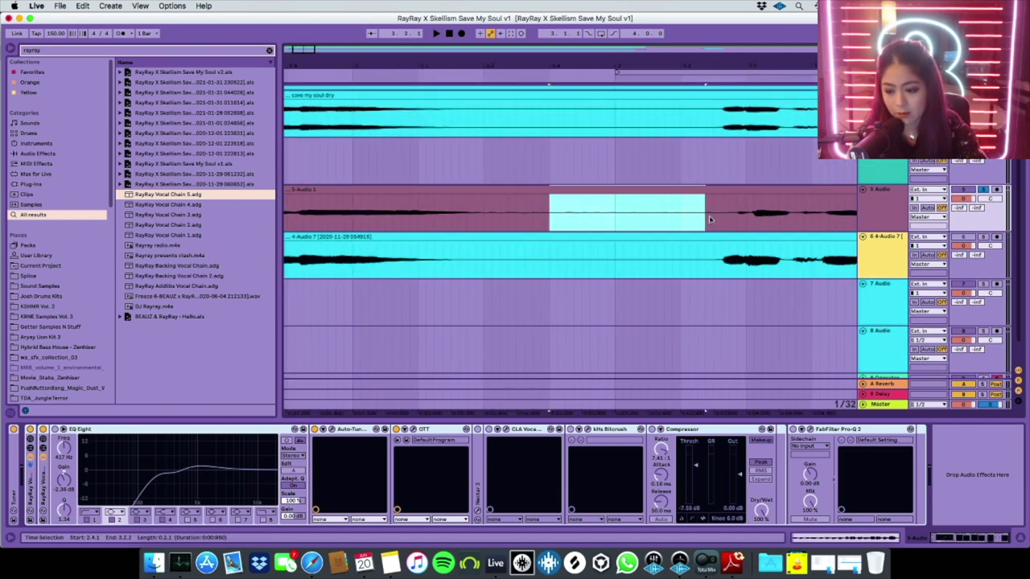
pyautogui.hscroll(8, 683, 198)
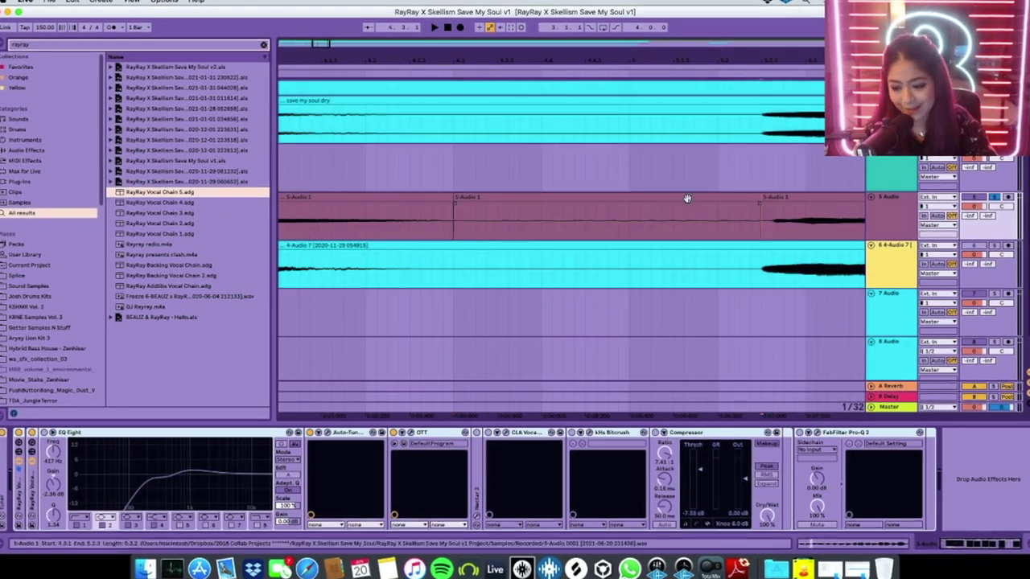
pyautogui.moveTo(416, 213); pyautogui.dragTo(659, 245)
pyautogui.hscroll(10, 667, 243)
pyautogui.moveTo(563, 233); pyautogui.dragTo(605, 255)
pyautogui.hscroll(10, 726, 253)
pyautogui.moveTo(673, 242); pyautogui.dragTo(808, 261)
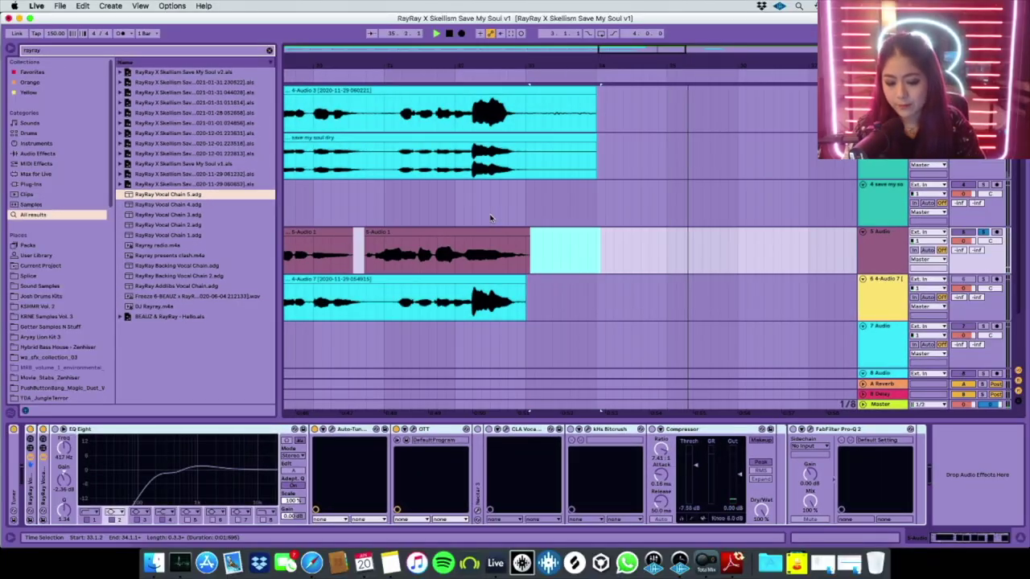
pyautogui.hscroll(-8, 493, 218)
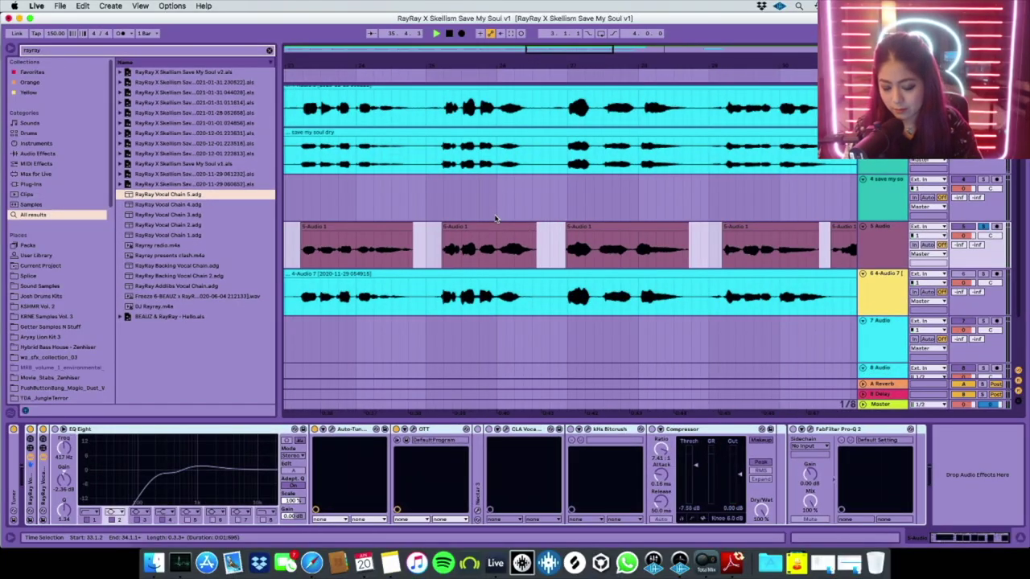
pyautogui.scroll(-5, 495, 218)
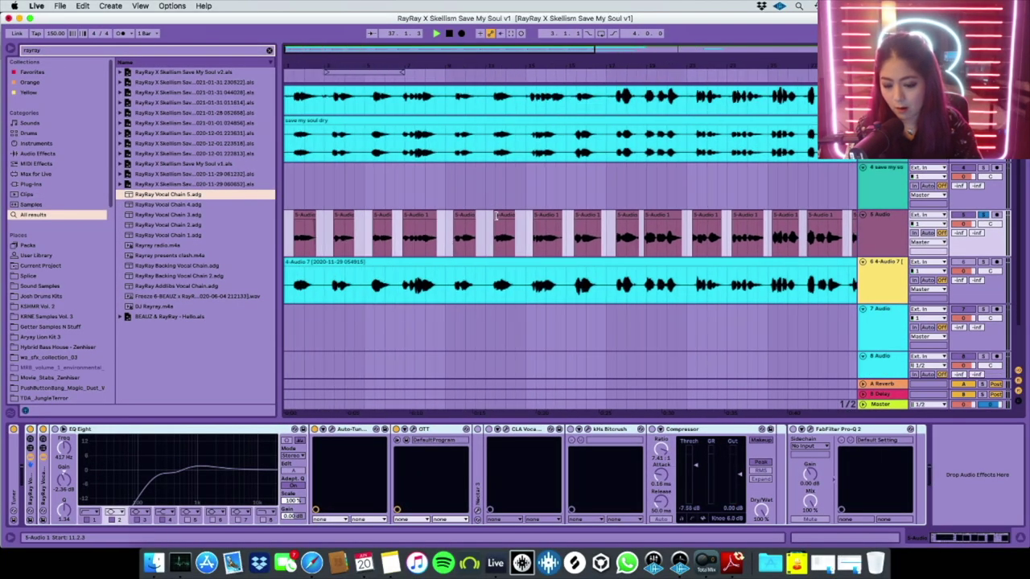
pyautogui.scroll(5, 393, 231)
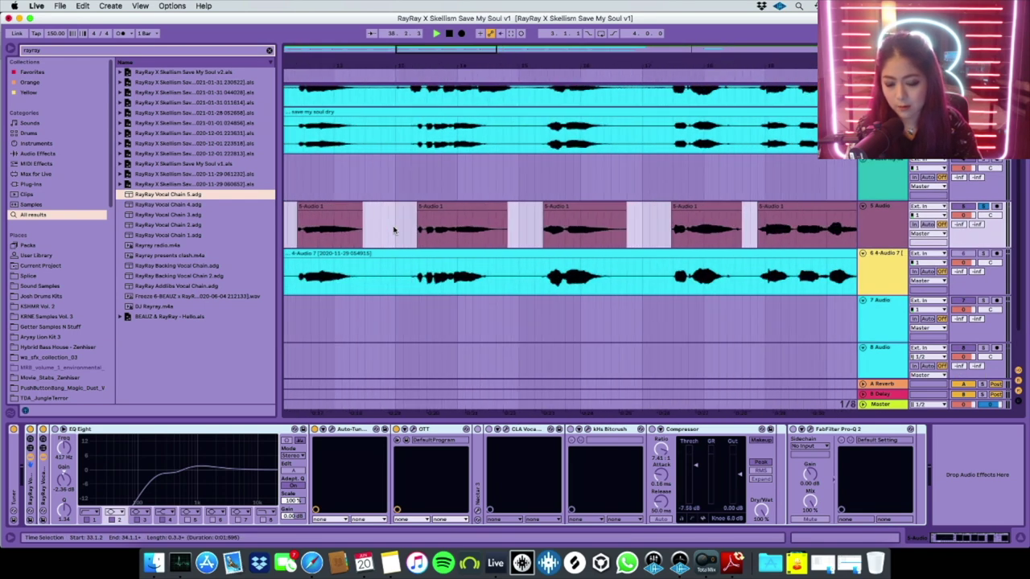
pyautogui.scroll(-3, 393, 230)
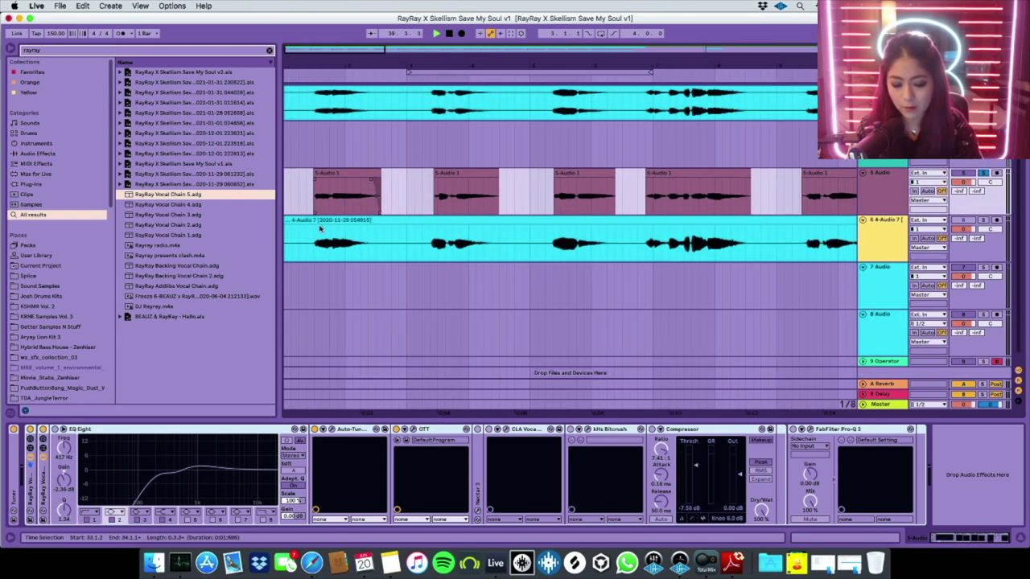
# - Open the OTT window, move it aside, and play the arrangement from the start
pyautogui.click(414, 432)
pyautogui.scroll(3, 322, 370)
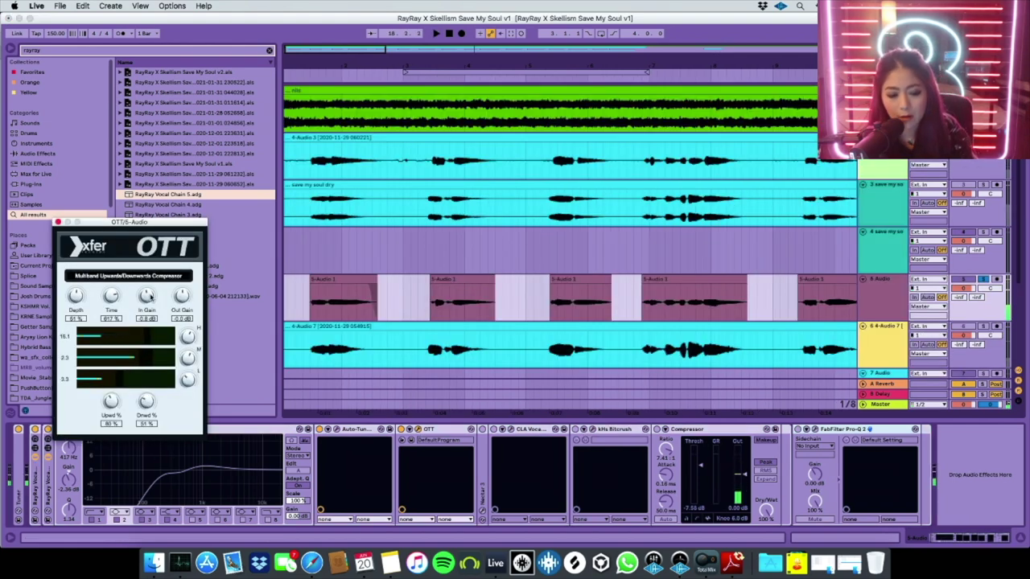
pyautogui.moveTo(112, 226); pyautogui.dragTo(158, 198)
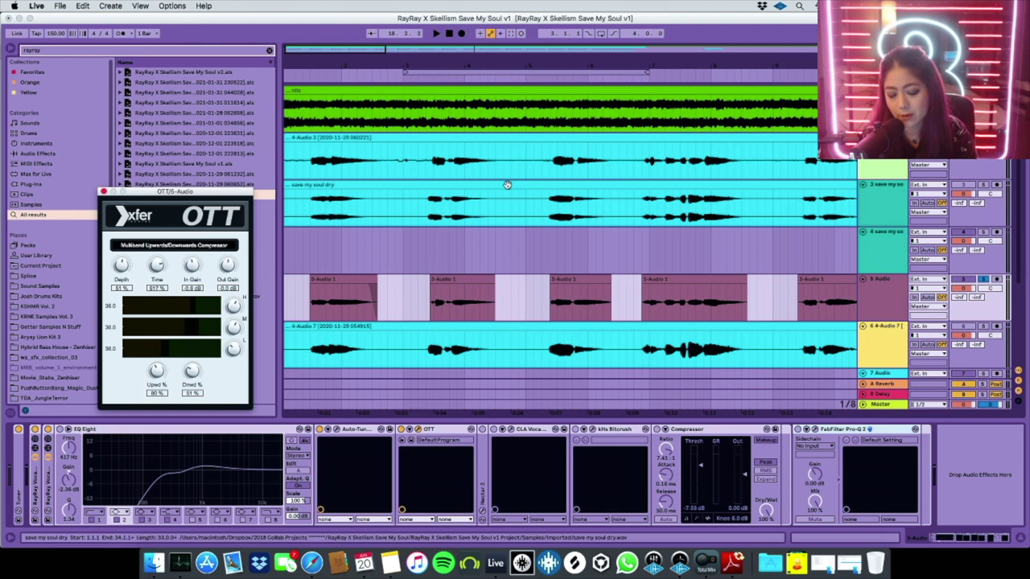
pyautogui.scroll(-2, 507, 185)
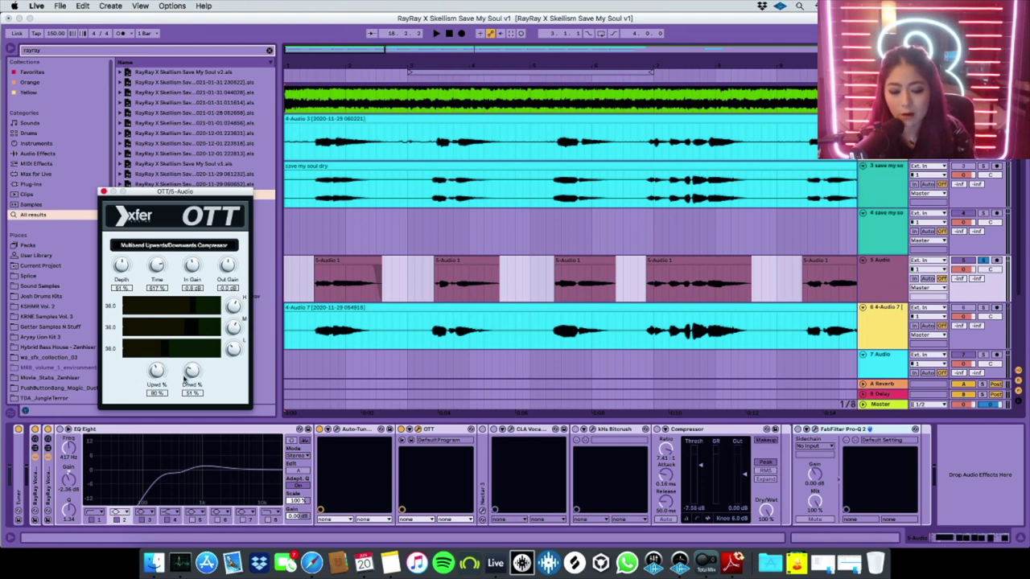
pyautogui.scroll(1, 354, 225)
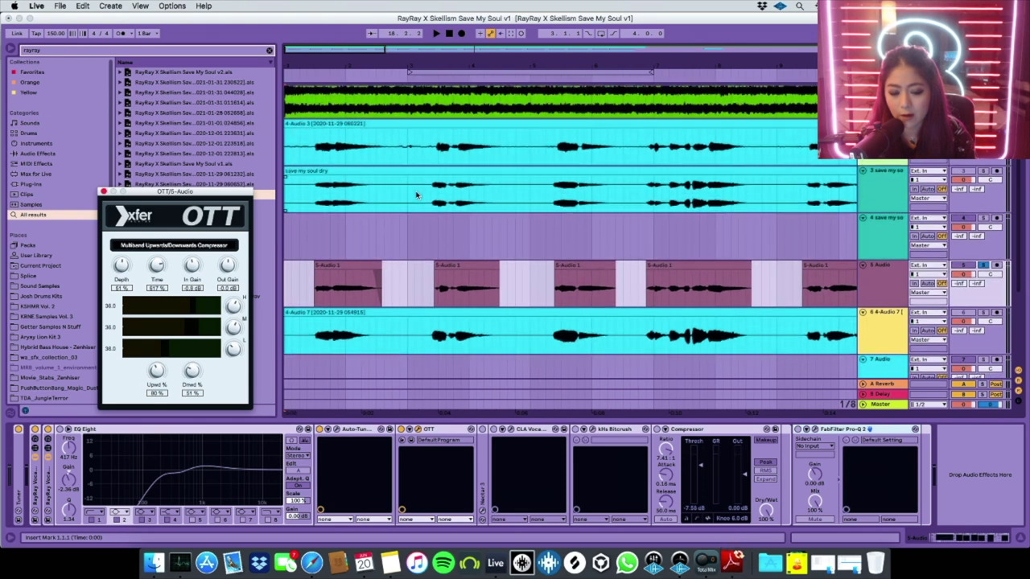
pyautogui.press('space')
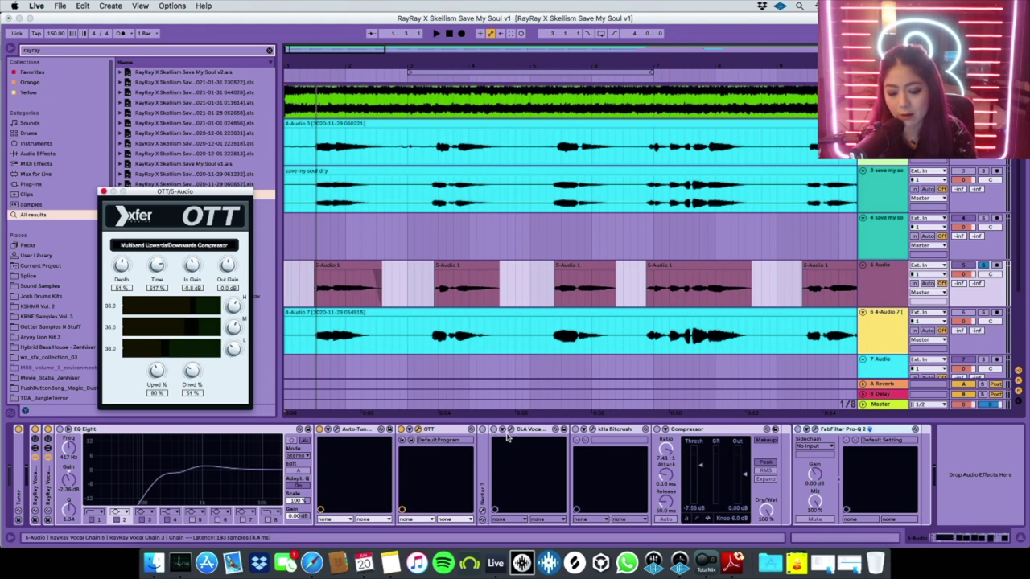
# - Play the 4-Audio 7 clip with CLA Vocal bypassed then enabled, and open its window
pyautogui.click(581, 315)
pyautogui.press('space')
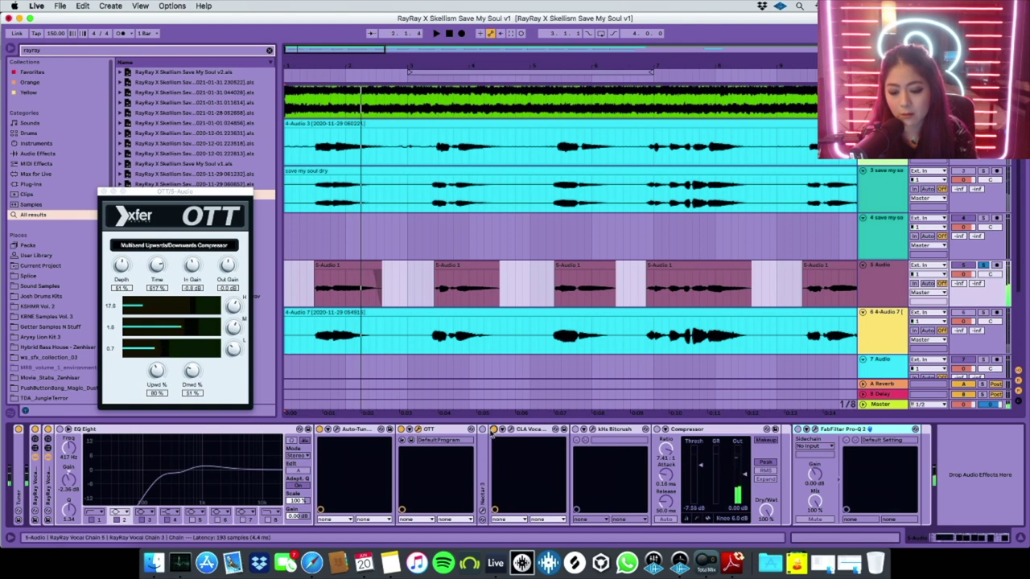
pyautogui.click(493, 430)
pyautogui.press('space')
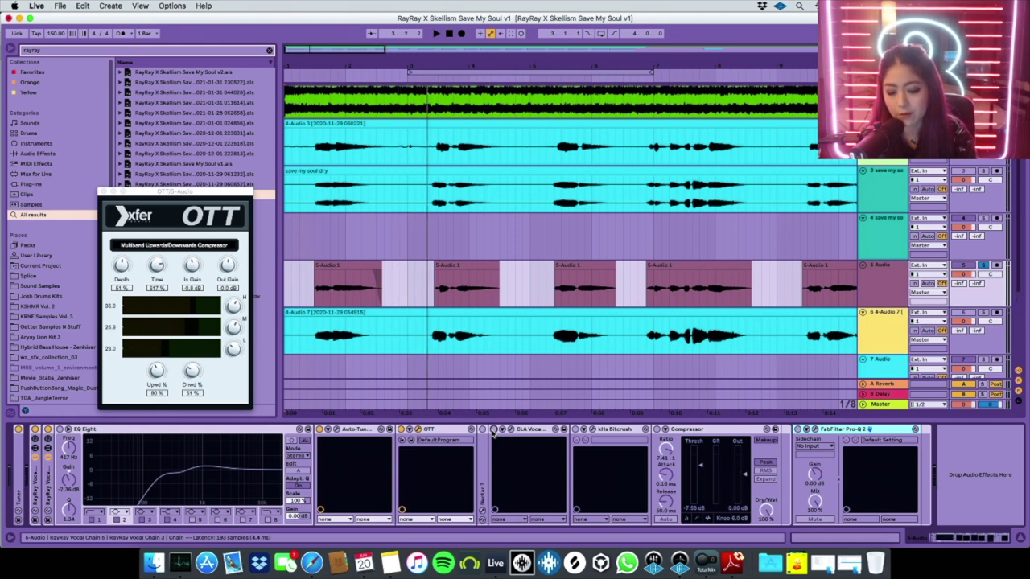
pyautogui.click(493, 429)
pyautogui.press('space')
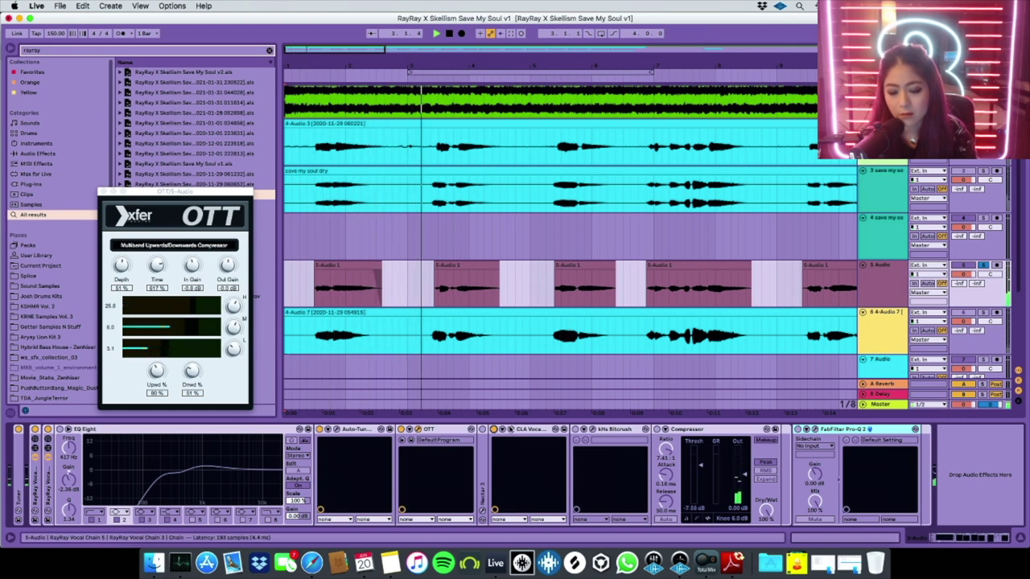
pyautogui.click(509, 429)
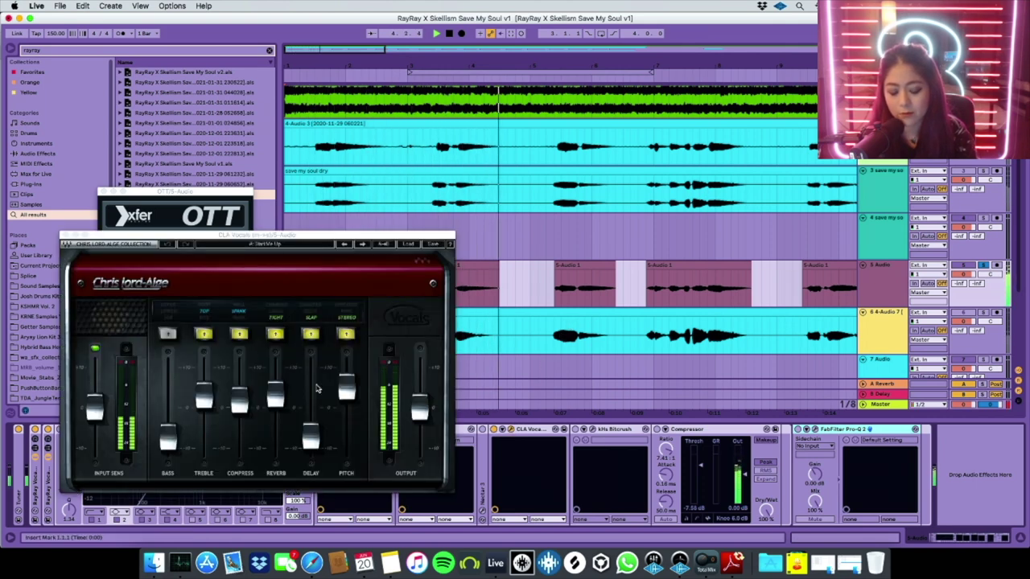
# - Lower the CLA Vocals reverb and delay, ease the bass down and nudge the treble up
pyautogui.moveTo(275, 394); pyautogui.dragTo(311, 447)
pyautogui.click(346, 386)
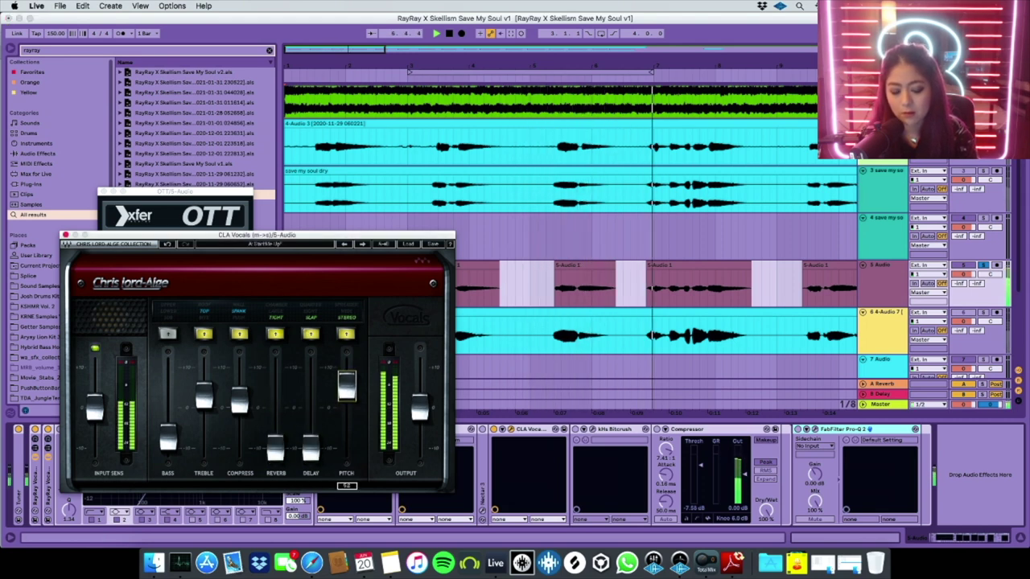
pyautogui.moveTo(168, 441); pyautogui.dragTo(165, 457)
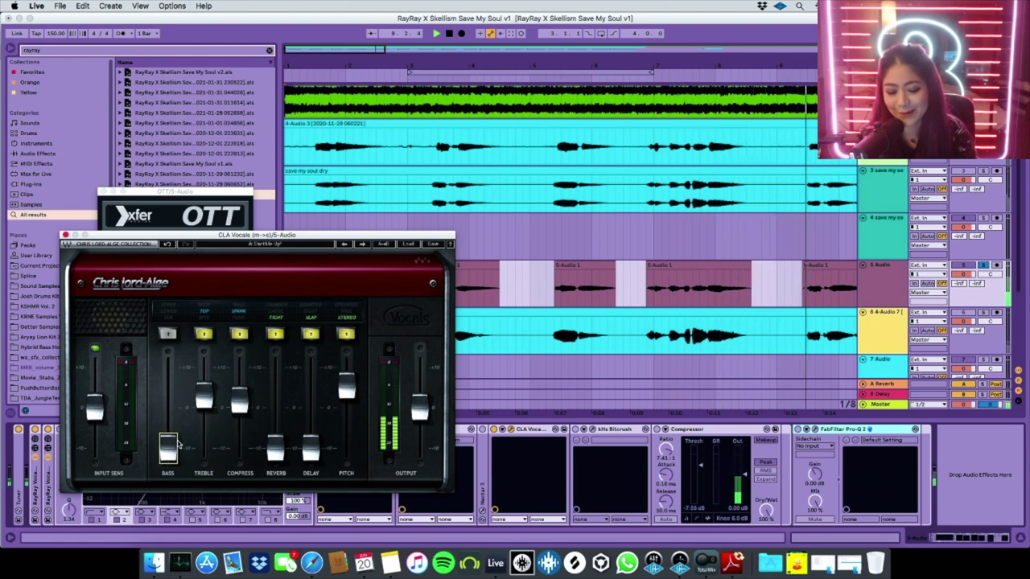
pyautogui.moveTo(203, 395)
pyautogui.mouseDown()
pyautogui.moveTo(242, 401)
pyautogui.moveTo(213, 390)
pyautogui.mouseUp()
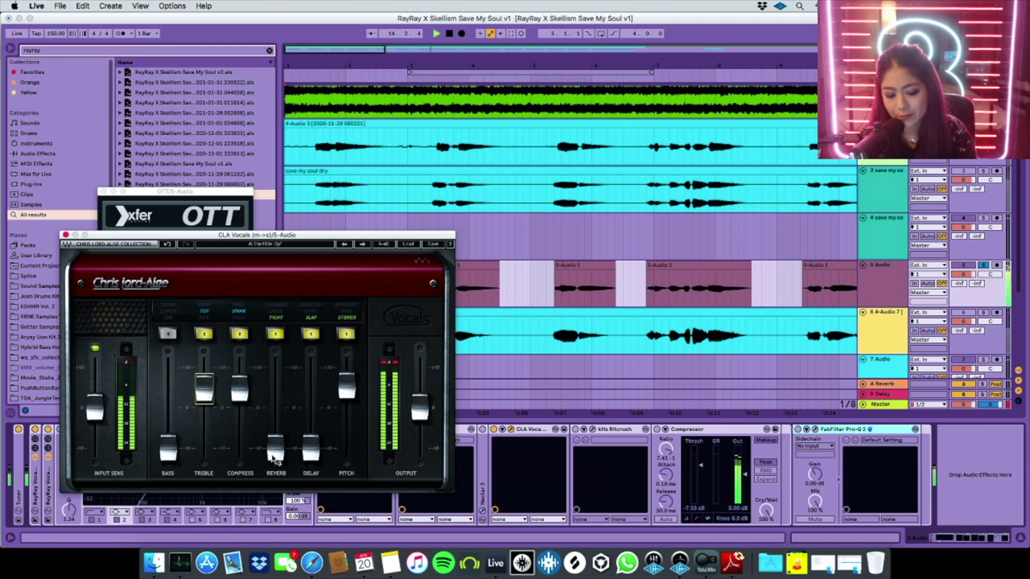
# - Fine-tune CLA Vocals reverb, delay, compression and pitch levels, then close the plug-in
pyautogui.click(275, 449)
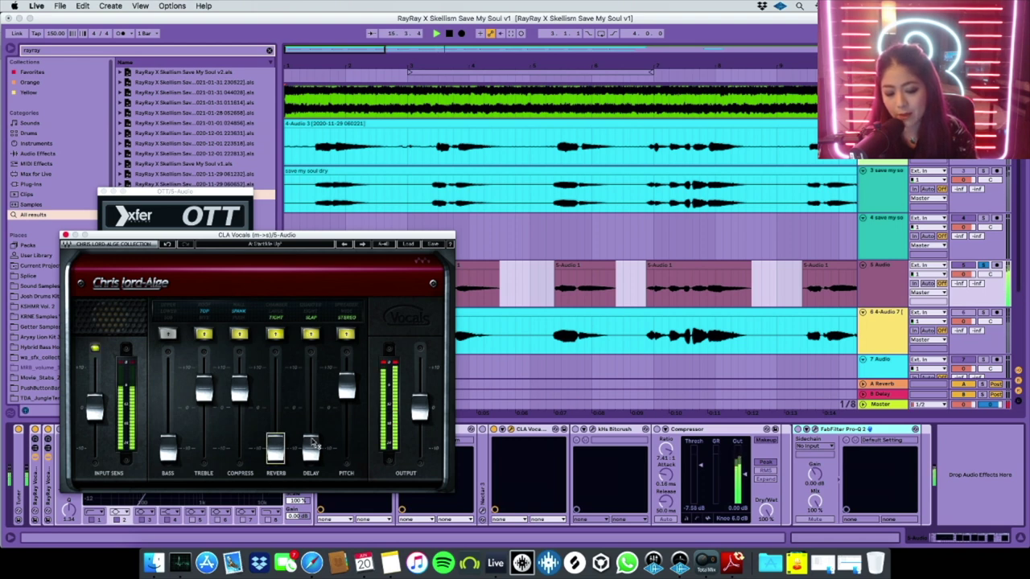
pyautogui.click(312, 444)
pyautogui.click(346, 387)
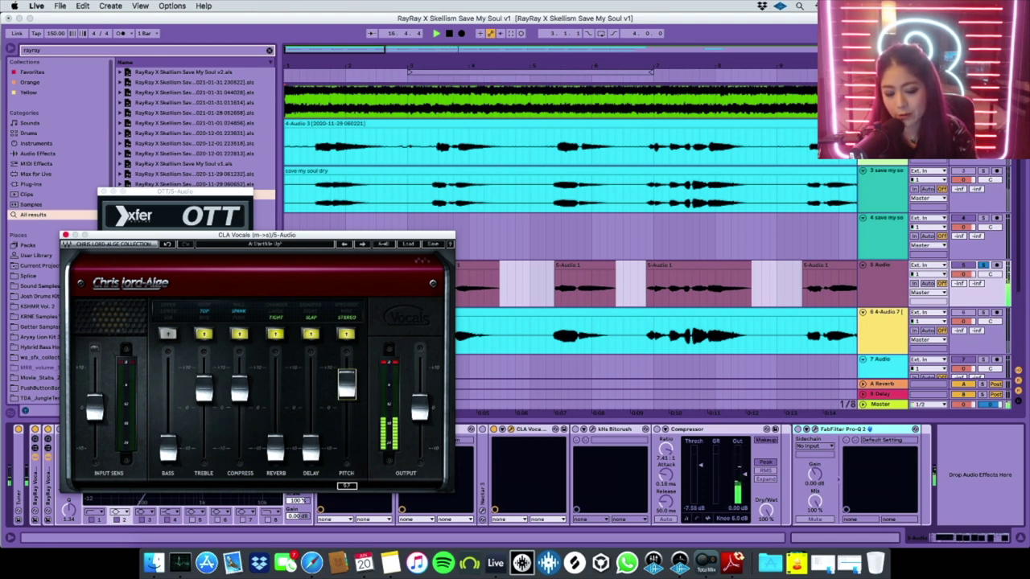
pyautogui.click(239, 389)
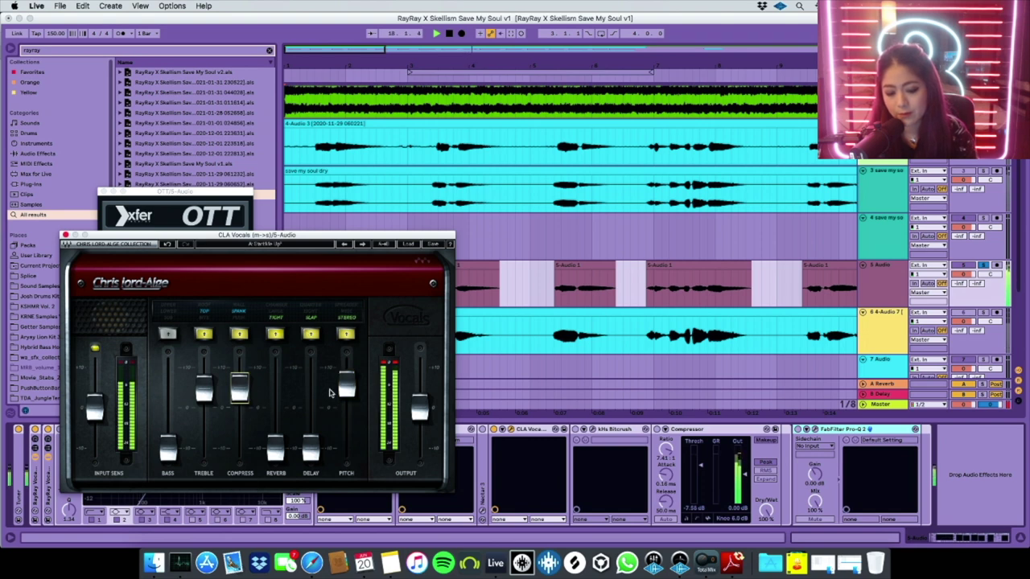
pyautogui.click(346, 385)
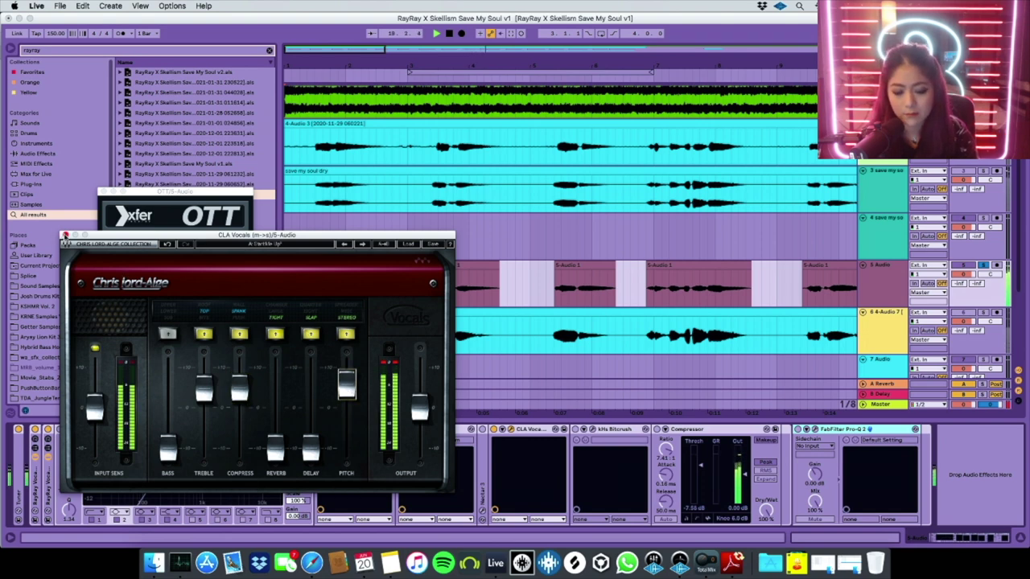
pyautogui.click(65, 235)
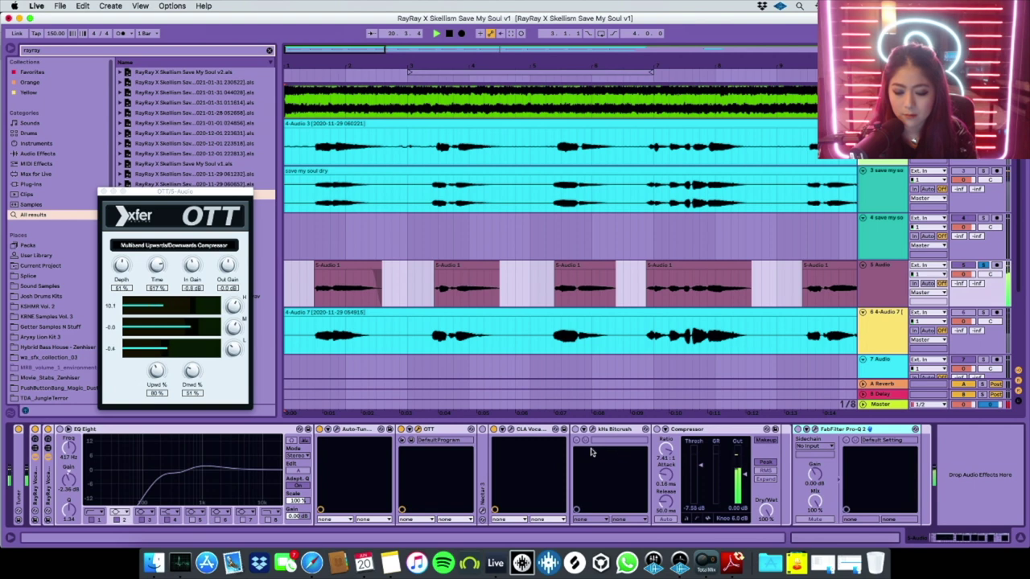
# - Stop playback, enable the Compressor on the 5-Audio chain, and replay from the start
pyautogui.press('space')
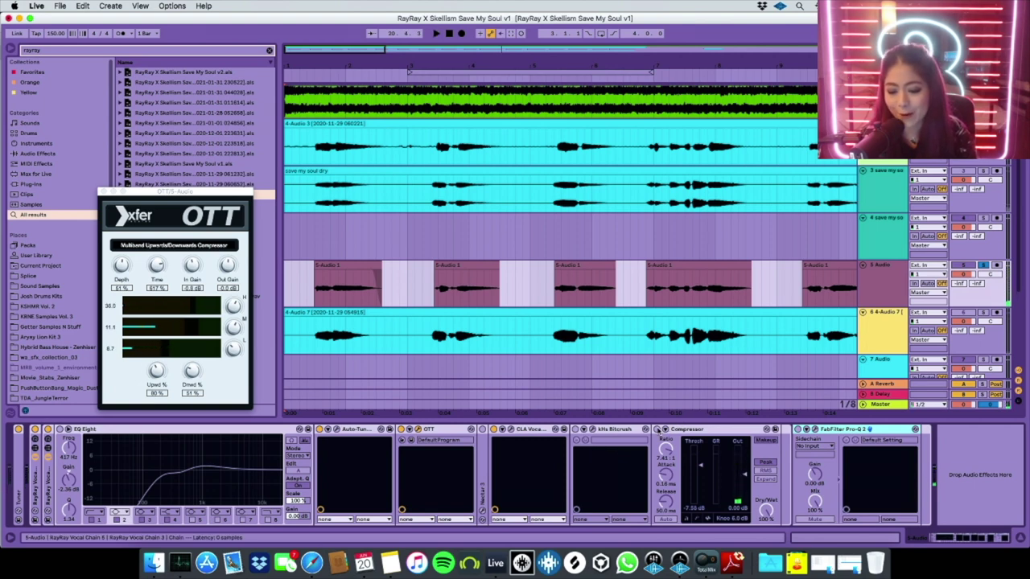
pyautogui.click(656, 430)
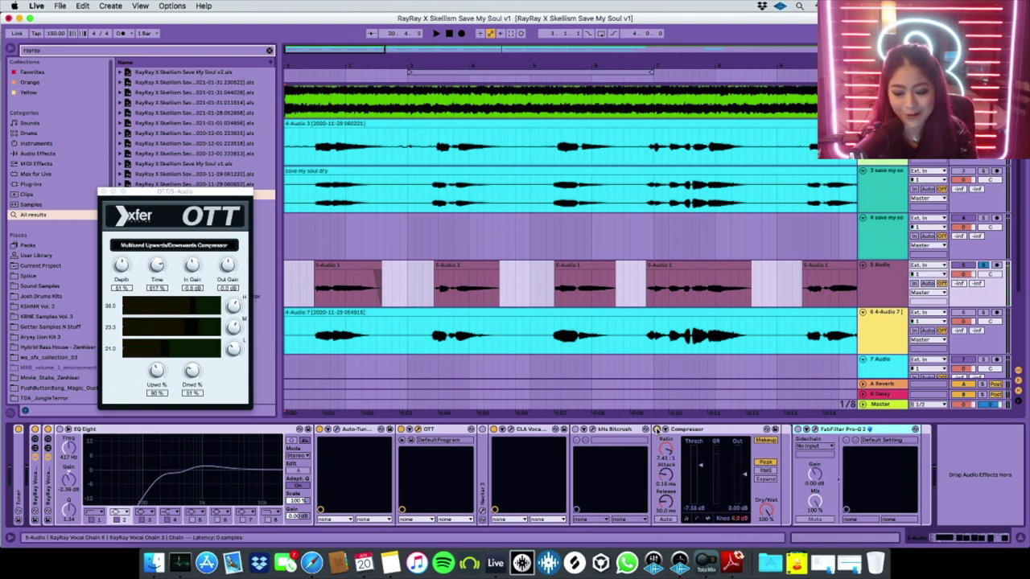
pyautogui.press('space')
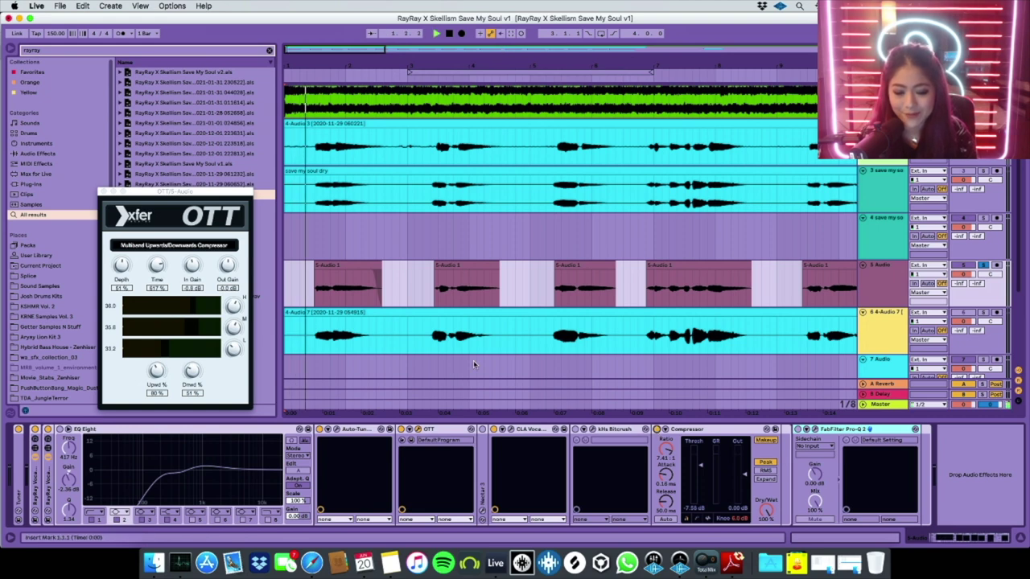
pyautogui.hscroll(2, 489, 306)
pyautogui.scroll(-1, 489, 306)
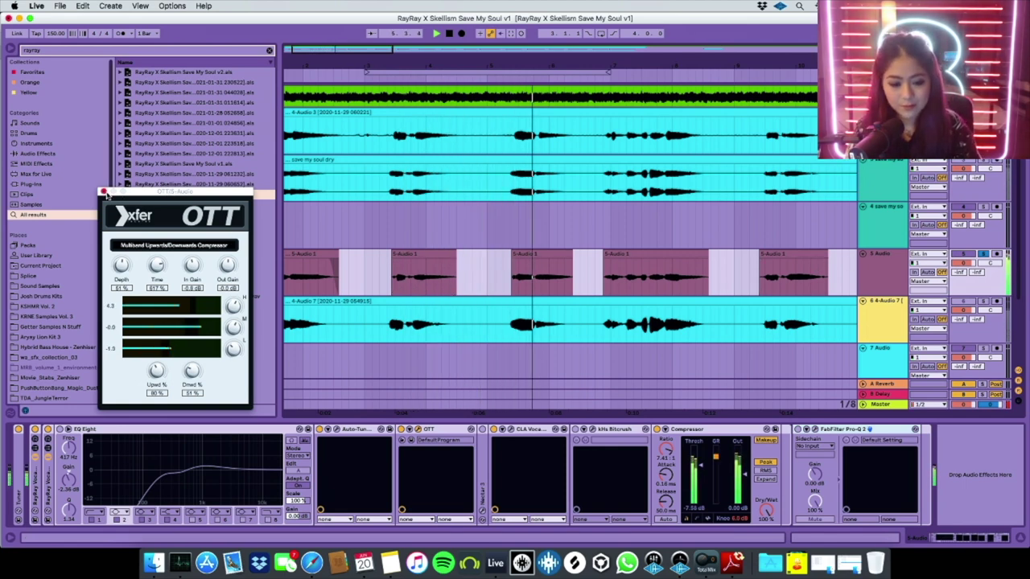
# - Close the OTT plug-in and play the song again from 1.1.1
pyautogui.press('super+alt+p')
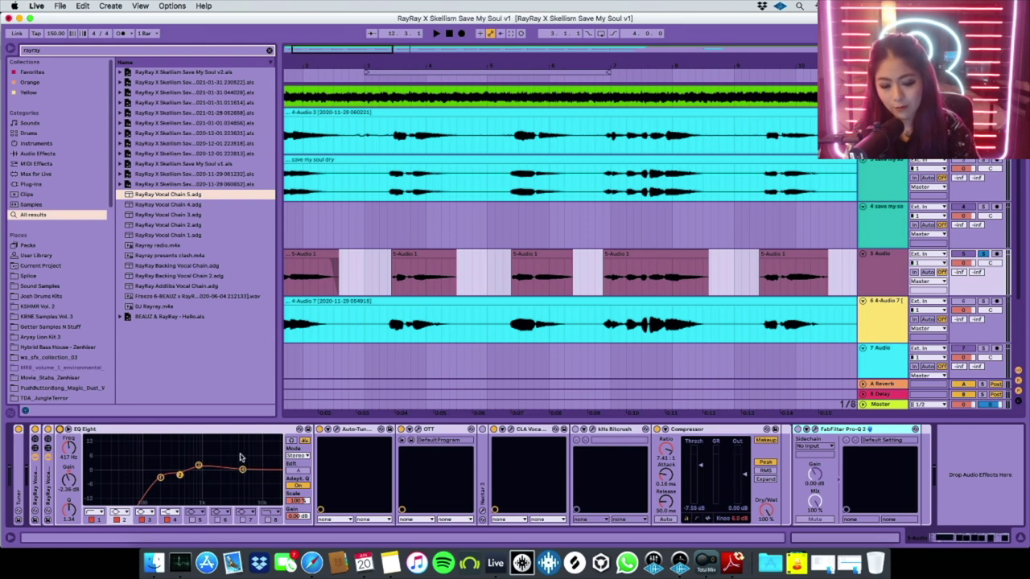
pyautogui.hscroll(-2, 424, 317)
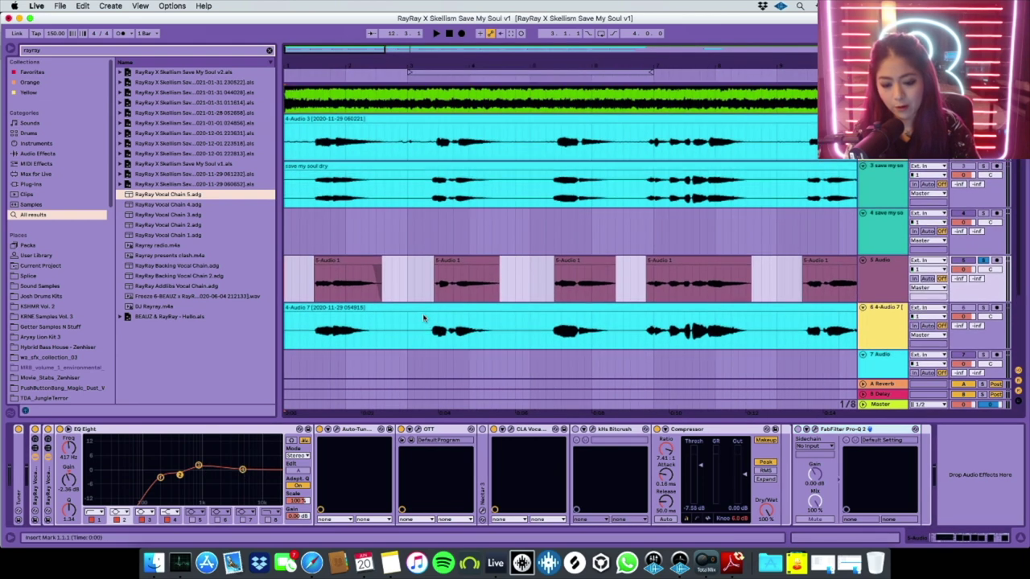
pyautogui.press('space')
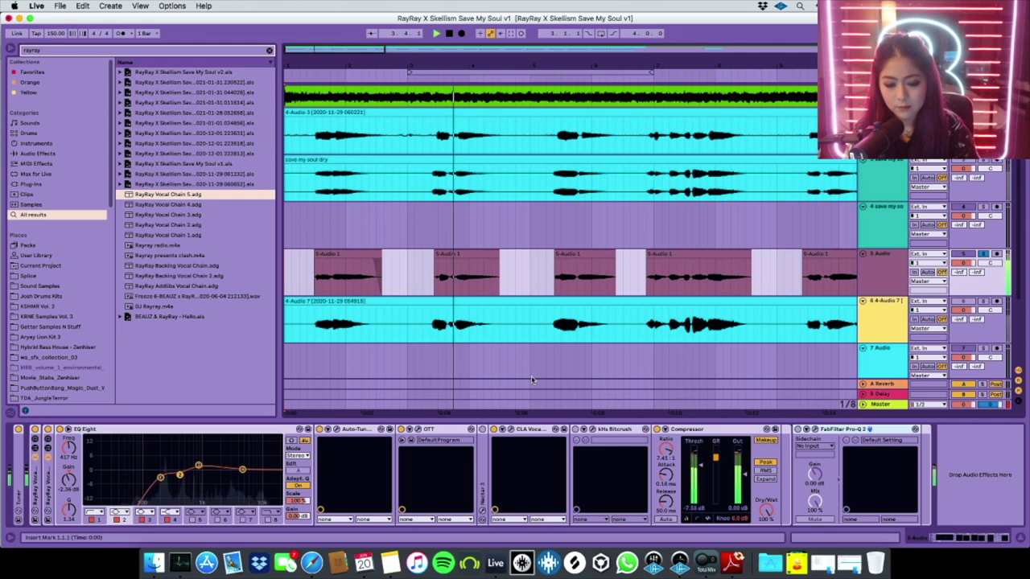
# - Fold the kHs Bitcrush device in the 5-Audio chain and reselect the 5 Audio track
pyautogui.scroll(5, 333, 268)
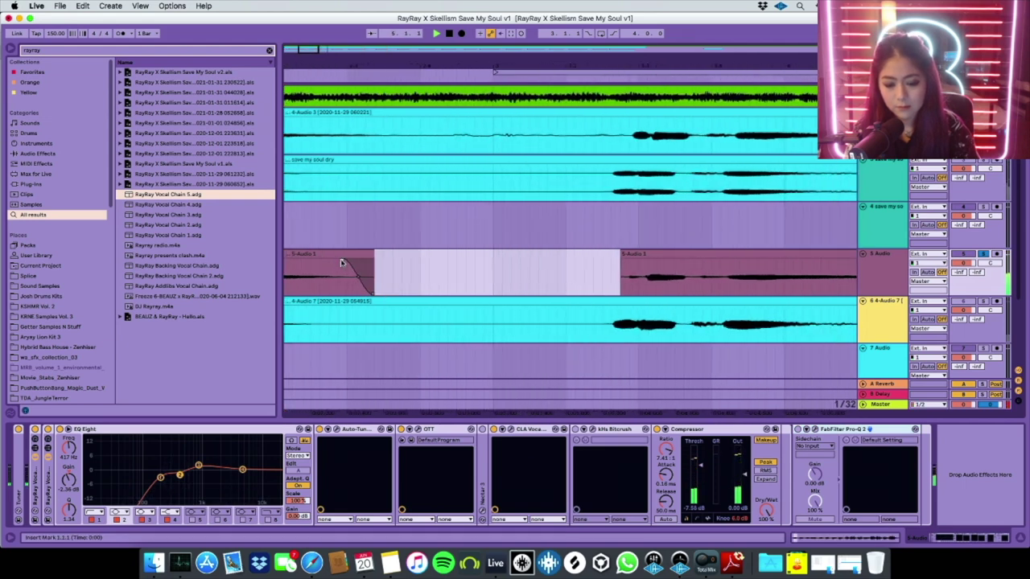
pyautogui.scroll(-5, 652, 245)
pyautogui.scroll(-1, 652, 246)
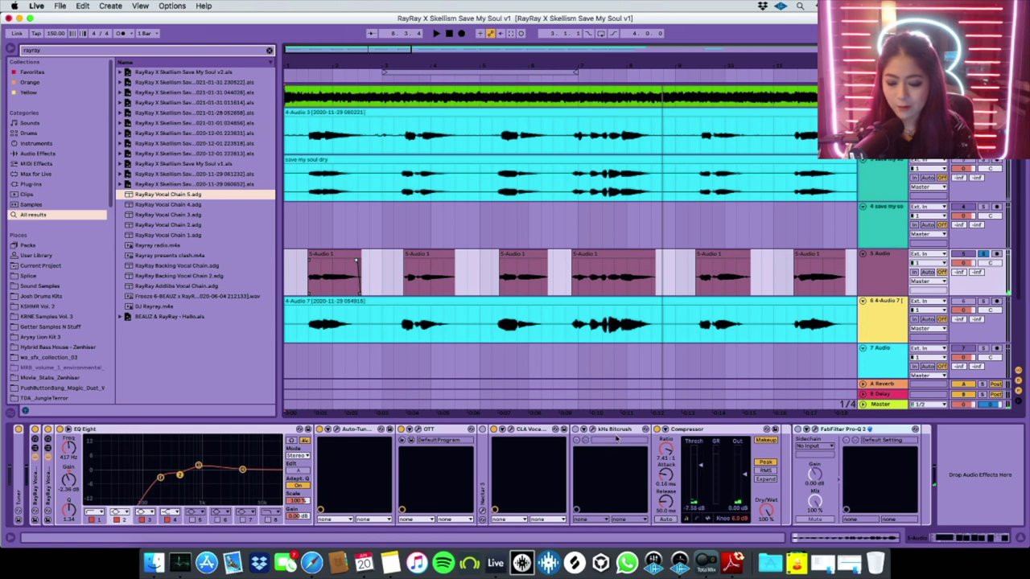
pyautogui.click(618, 430)
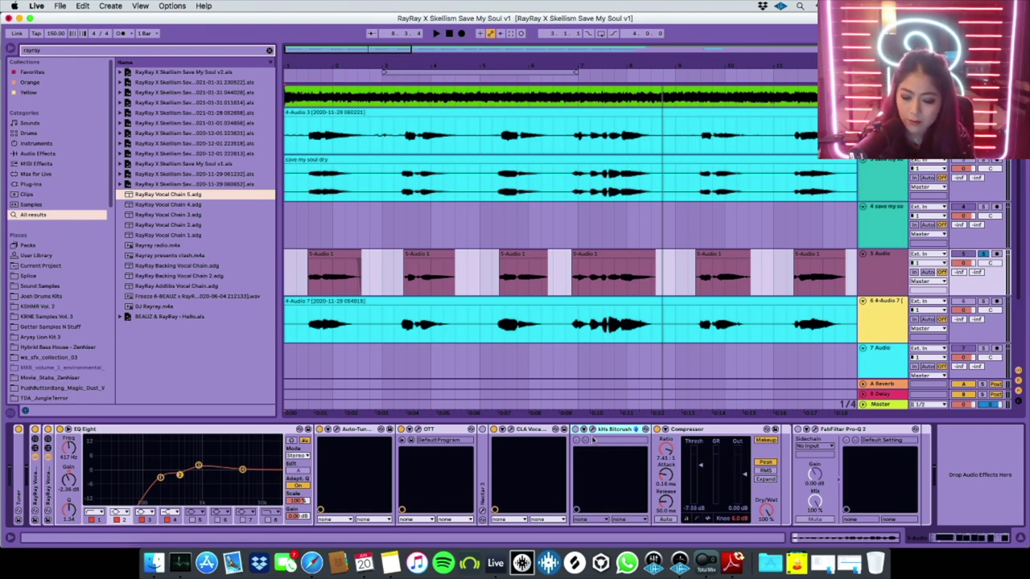
pyautogui.doubleClick(614, 431)
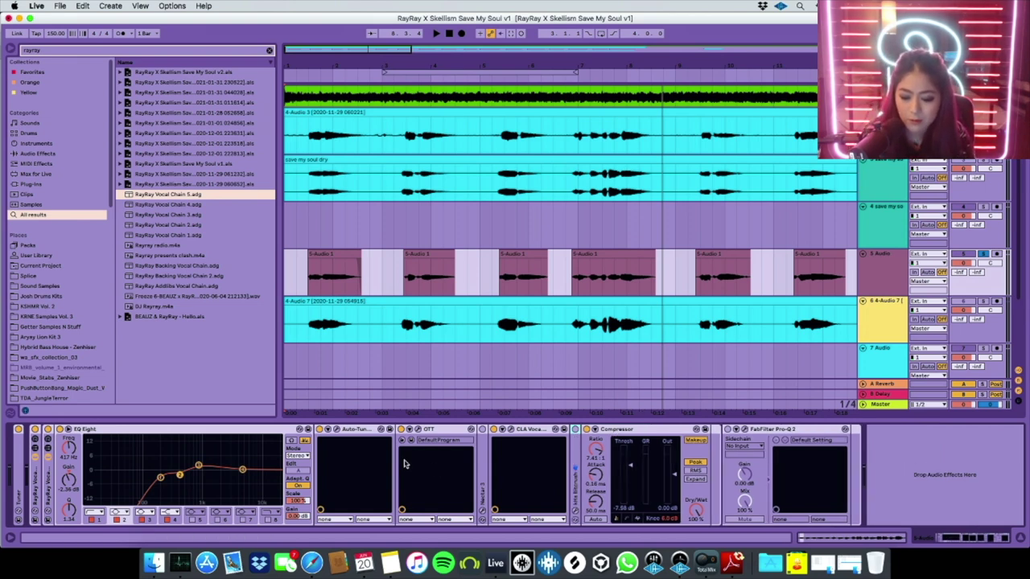
pyautogui.click(895, 267)
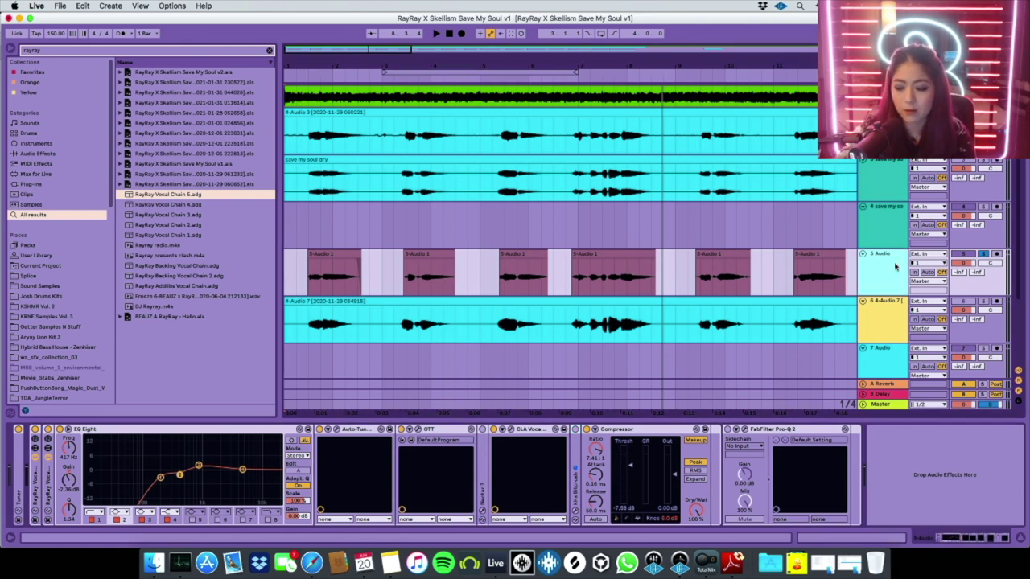
# - Group the 5 Audio track into a new 5 Group with Cmd+G and select the group
pyautogui.press('super+g')
pyautogui.scroll(-2, 882, 276)
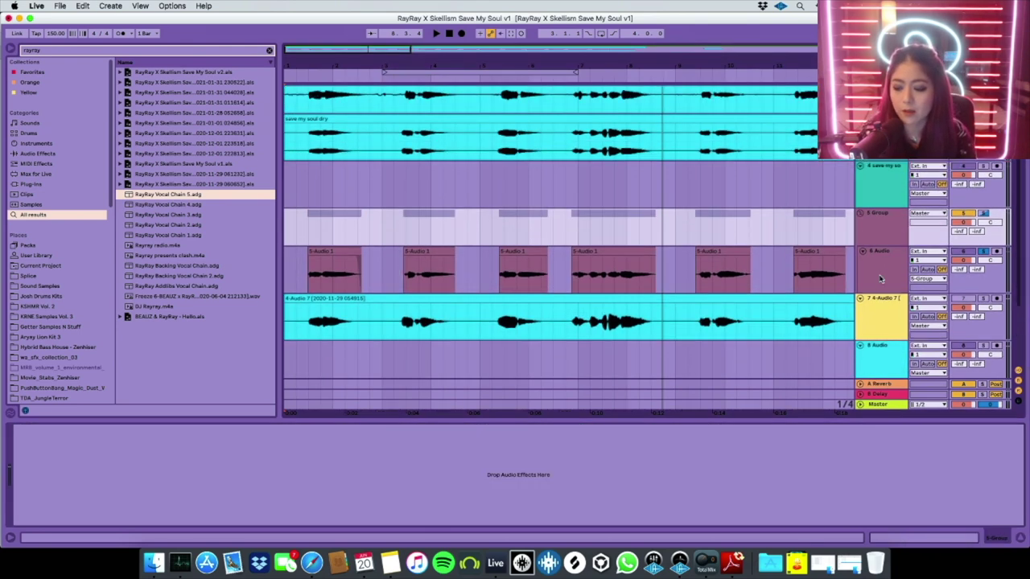
pyautogui.click(868, 318)
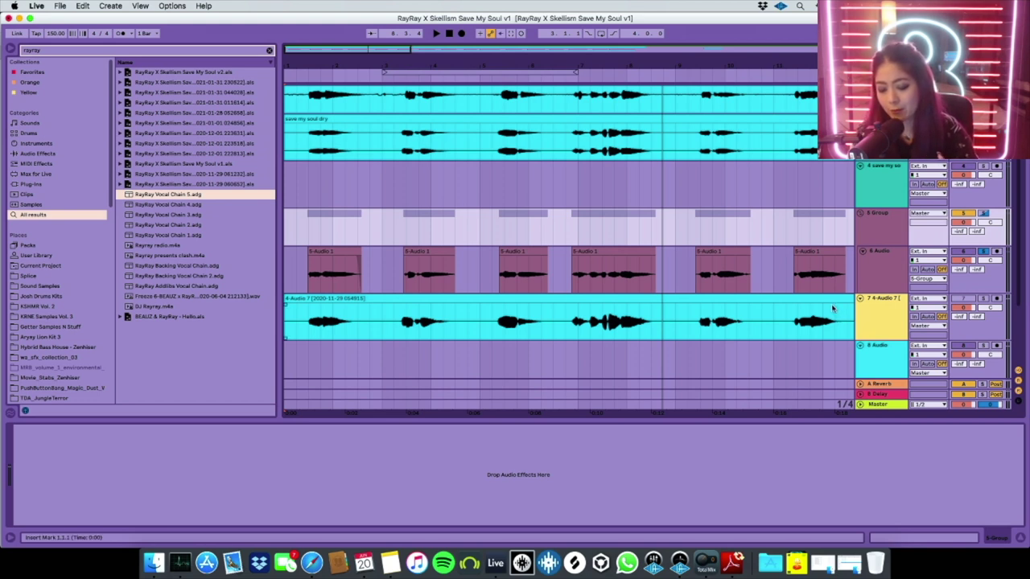
pyautogui.click(879, 219)
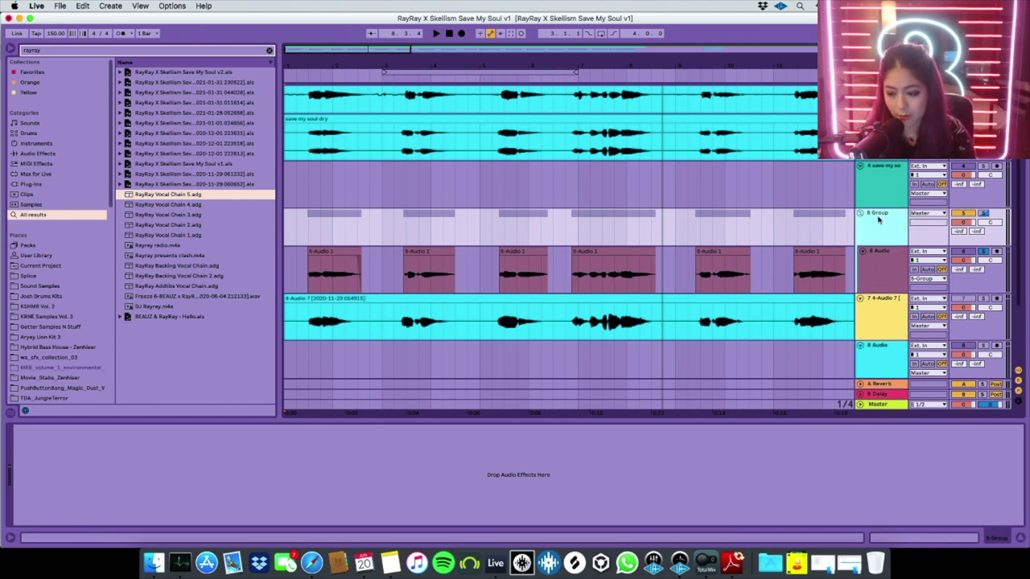
pyautogui.click(164, 51)
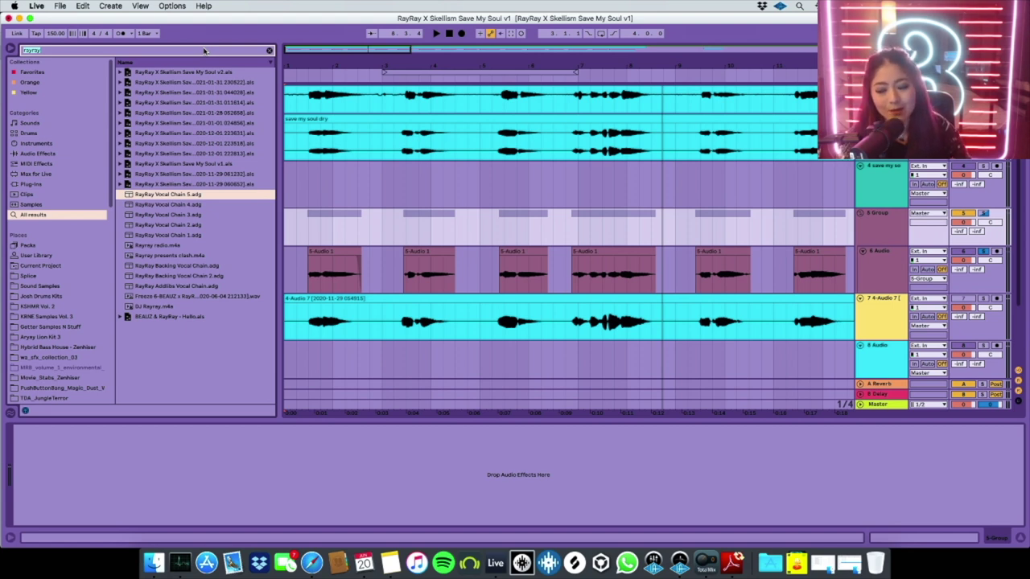
pyautogui.click(875, 219)
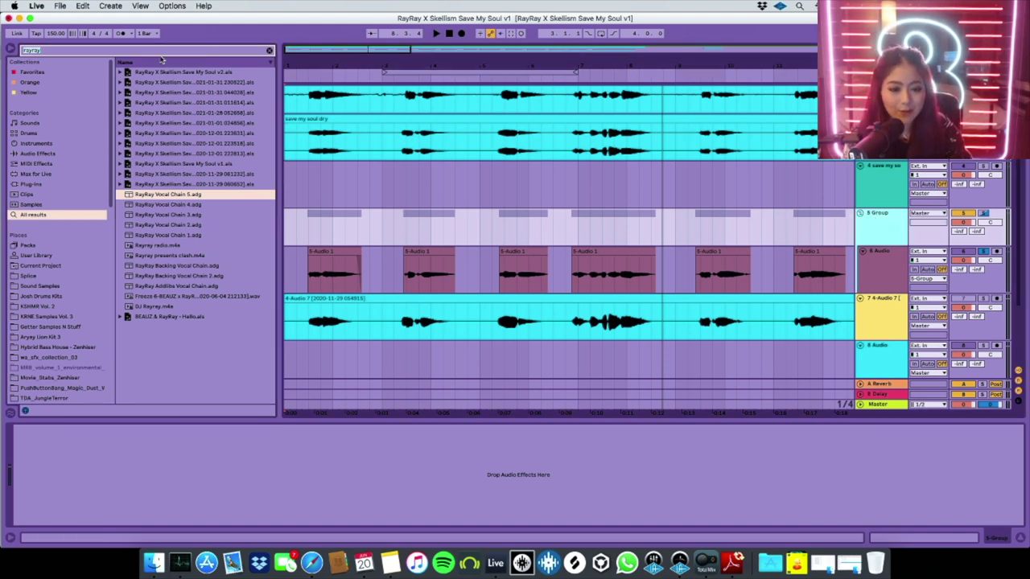
# - Load ValhallaRoom onto the 5 Group track from a 'val' browser search
pyautogui.write('val')
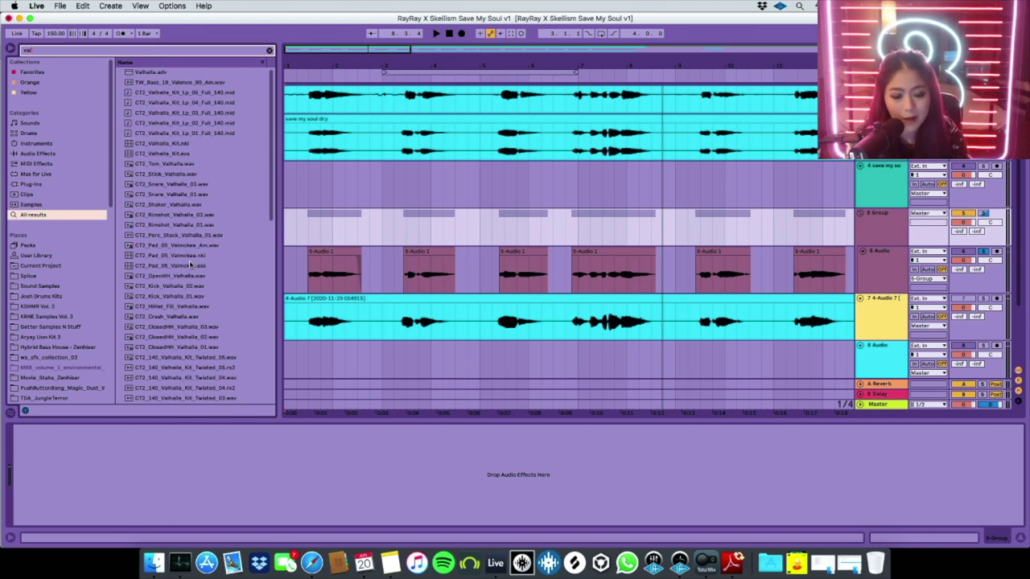
pyautogui.scroll(-10, 191, 265)
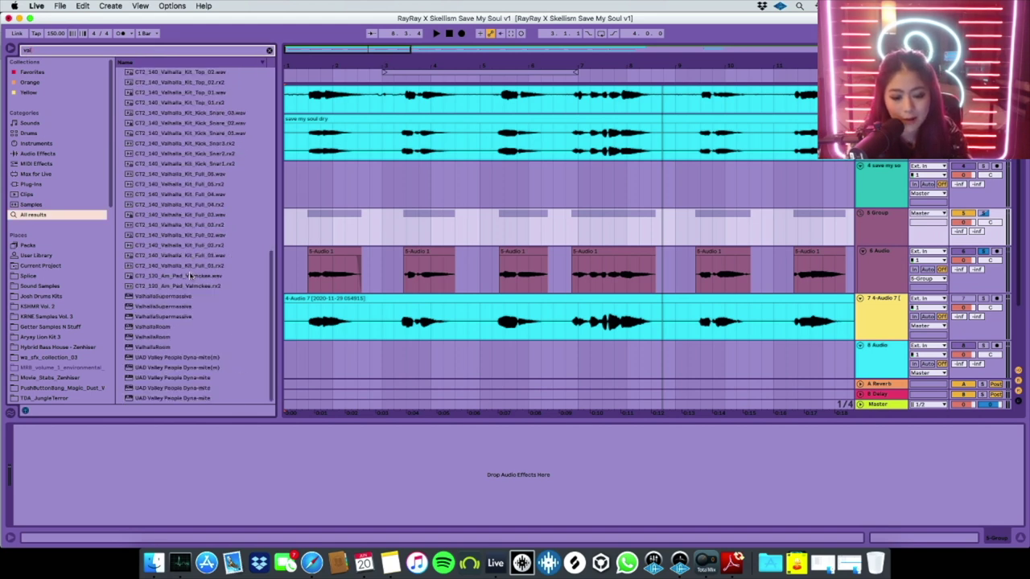
pyautogui.click(159, 346)
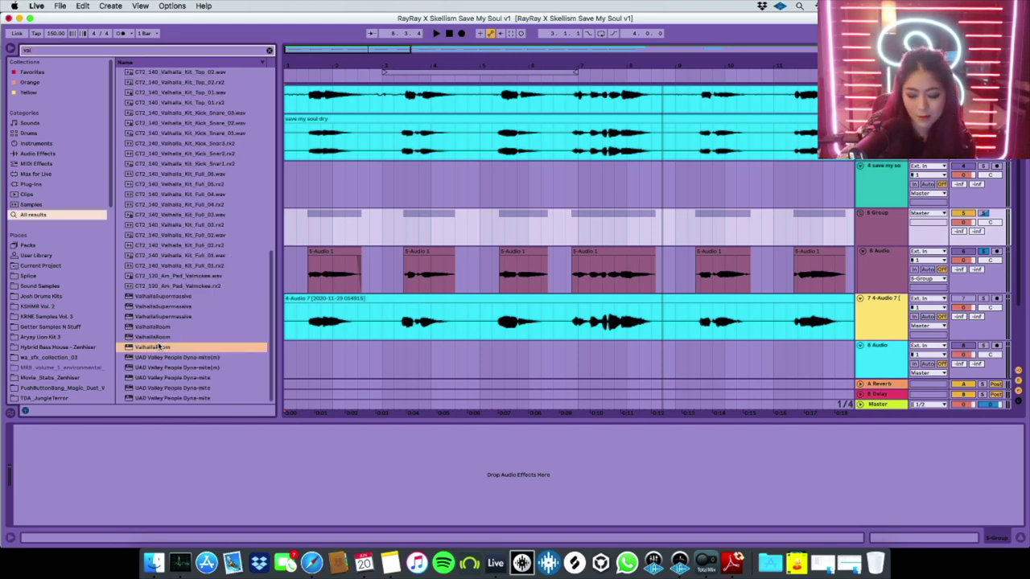
pyautogui.doubleClick(158, 346)
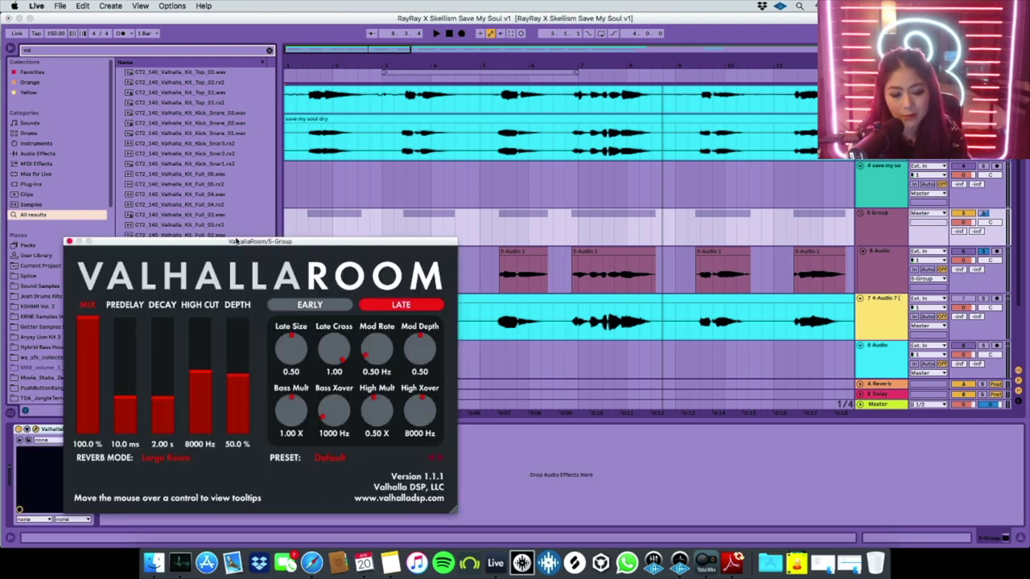
pyautogui.moveTo(236, 240); pyautogui.dragTo(212, 260)
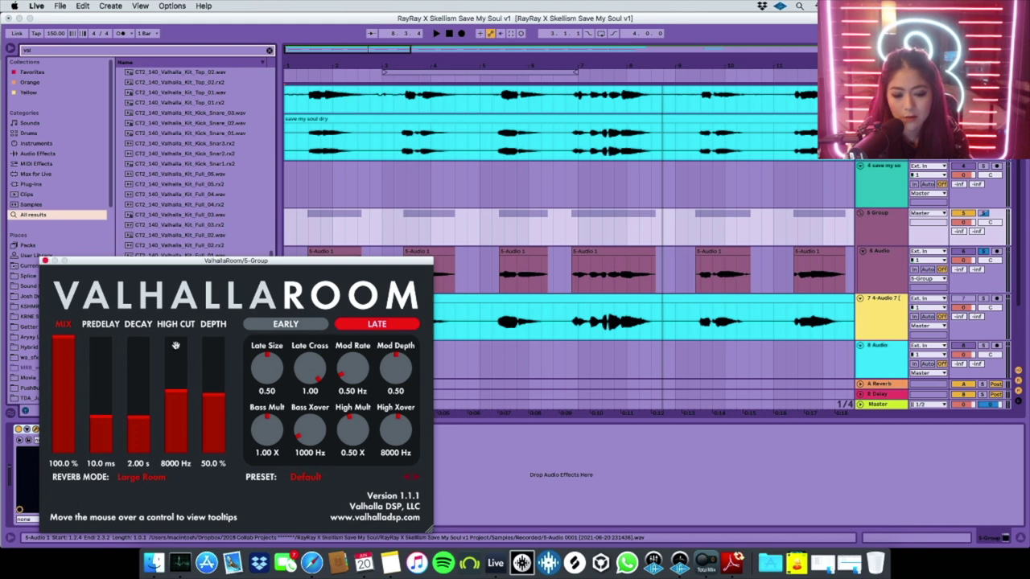
# - Set ValhallaRoom predelay near zero, high cut 10950 Hz, depth 75.1%, and adjust decay and mix
pyautogui.moveTo(209, 261); pyautogui.dragTo(169, 301)
pyautogui.moveTo(71, 504); pyautogui.dragTo(70, 489)
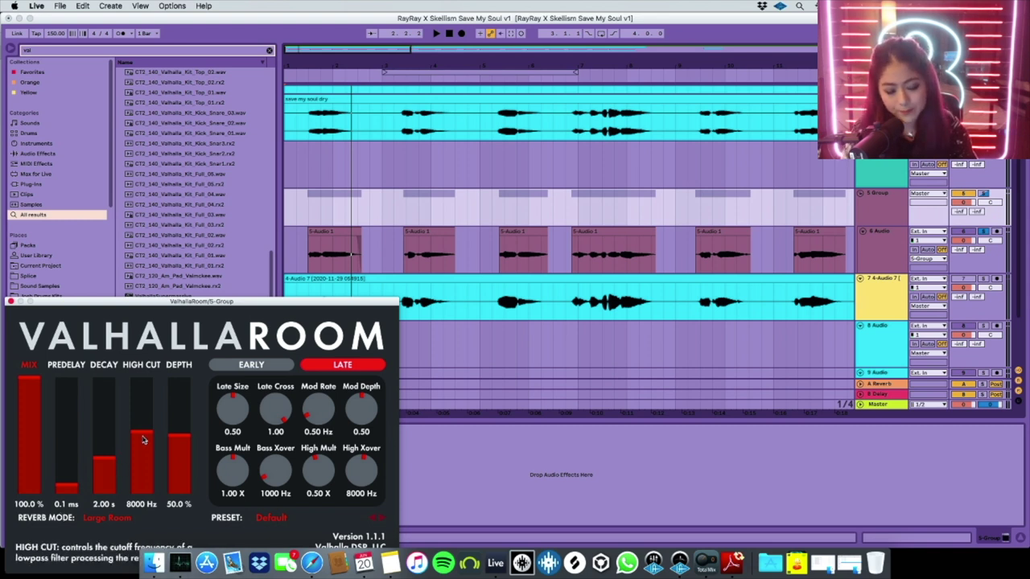
pyautogui.moveTo(142, 437); pyautogui.dragTo(142, 412)
pyautogui.moveTo(180, 447); pyautogui.dragTo(179, 406)
pyautogui.moveTo(106, 465); pyautogui.dragTo(106, 457)
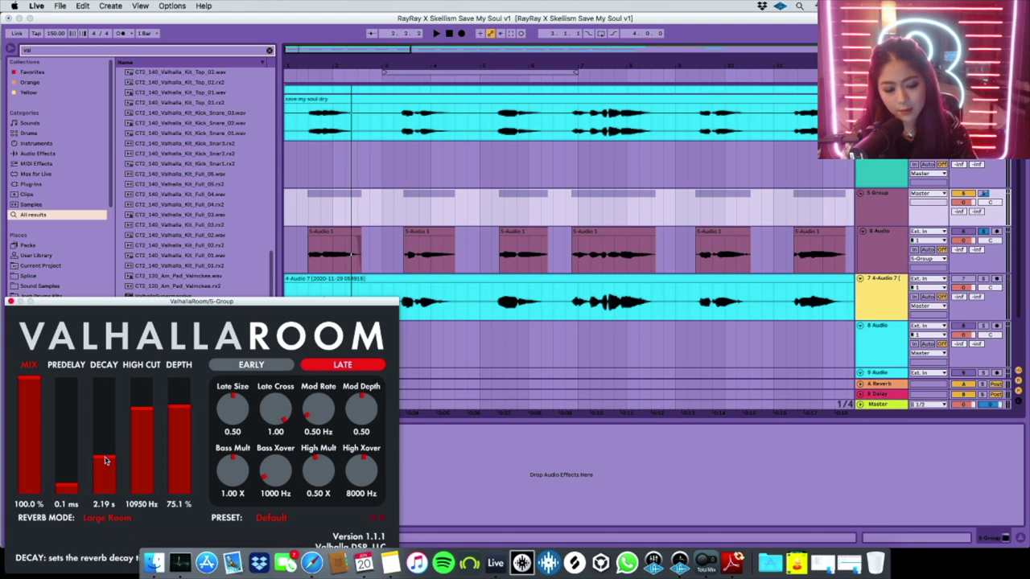
pyautogui.moveTo(29, 434); pyautogui.dragTo(29, 465)
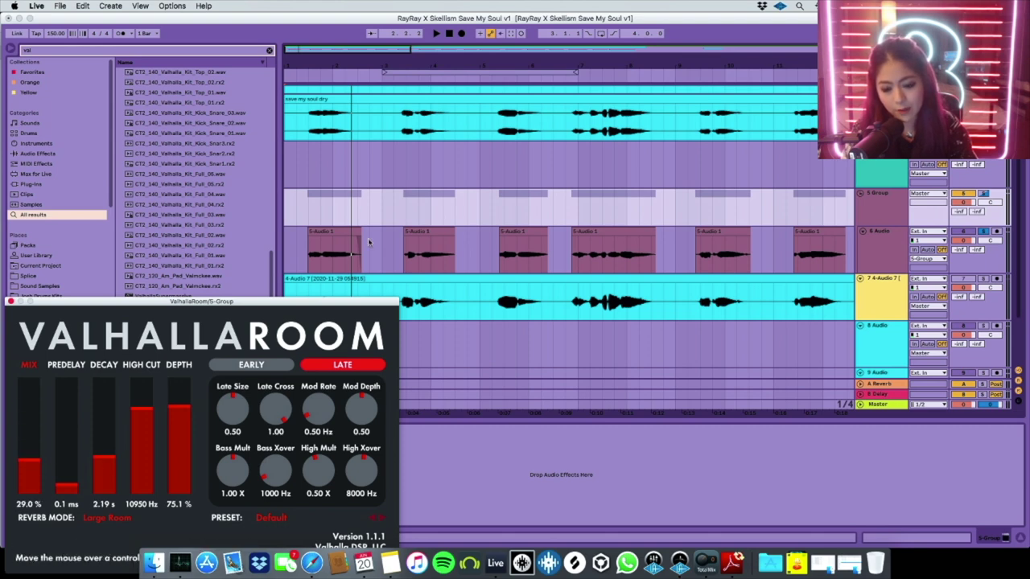
pyautogui.scroll(-2, 386, 225)
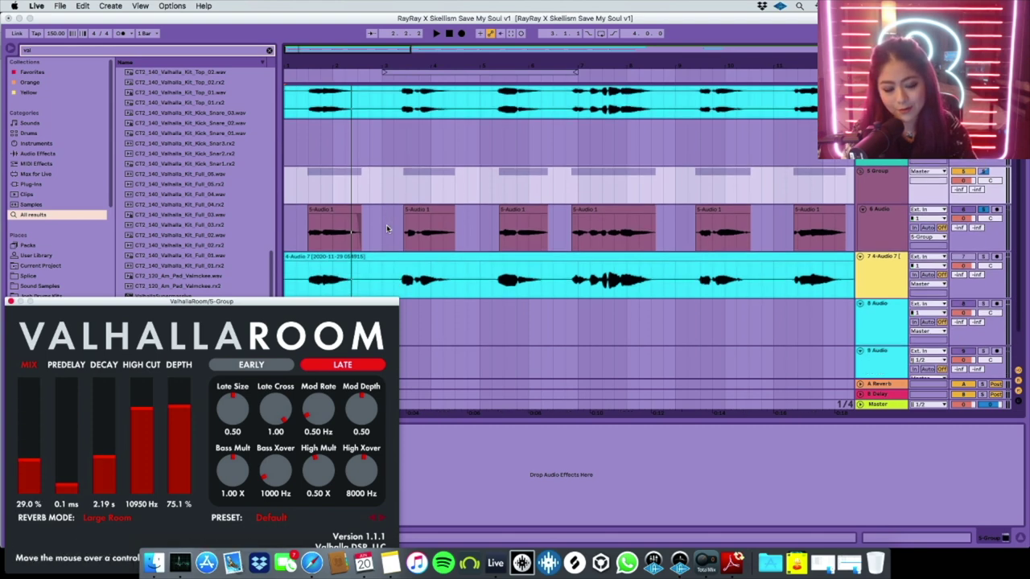
pyautogui.moveTo(112, 453); pyautogui.dragTo(109, 455)
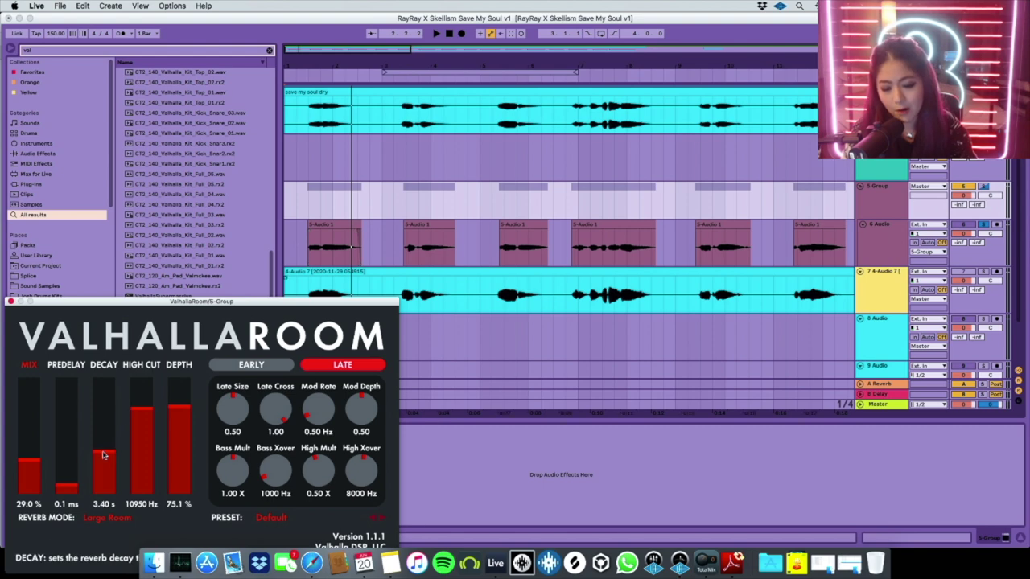
# - Reopen the 5 Group reverb and trim its mix to 24% and decay to 2.40 s
pyautogui.click(294, 166)
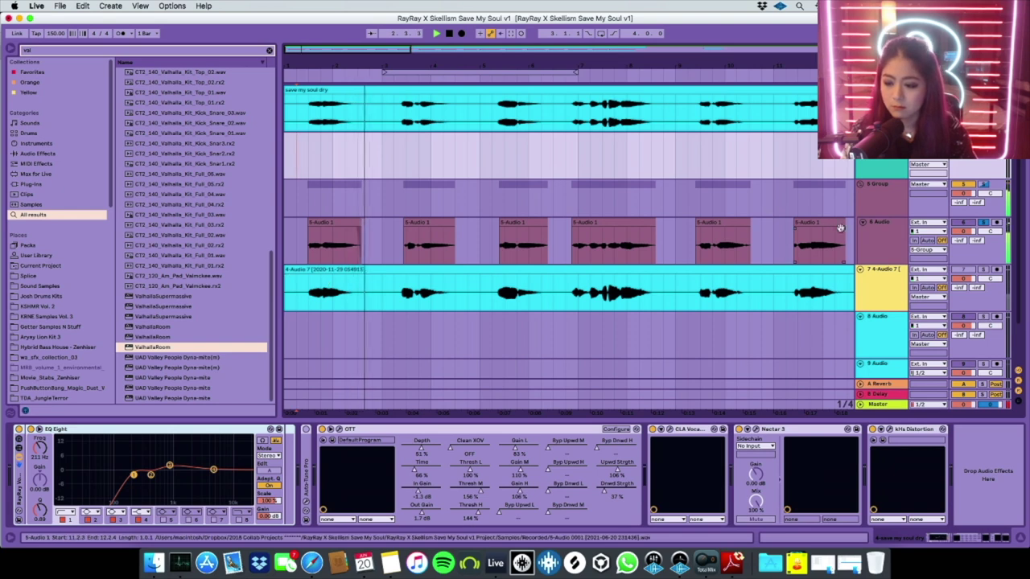
pyautogui.click(880, 185)
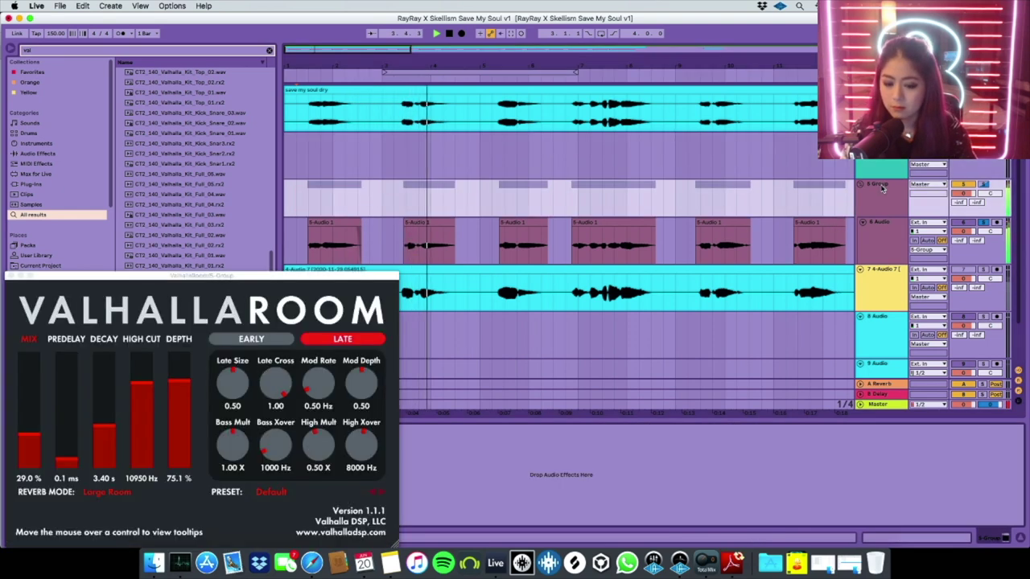
pyautogui.moveTo(50, 438)
pyautogui.mouseDown()
pyautogui.moveTo(36, 426)
pyautogui.moveTo(34, 447)
pyautogui.moveTo(32, 415)
pyautogui.moveTo(34, 443)
pyautogui.mouseUp()
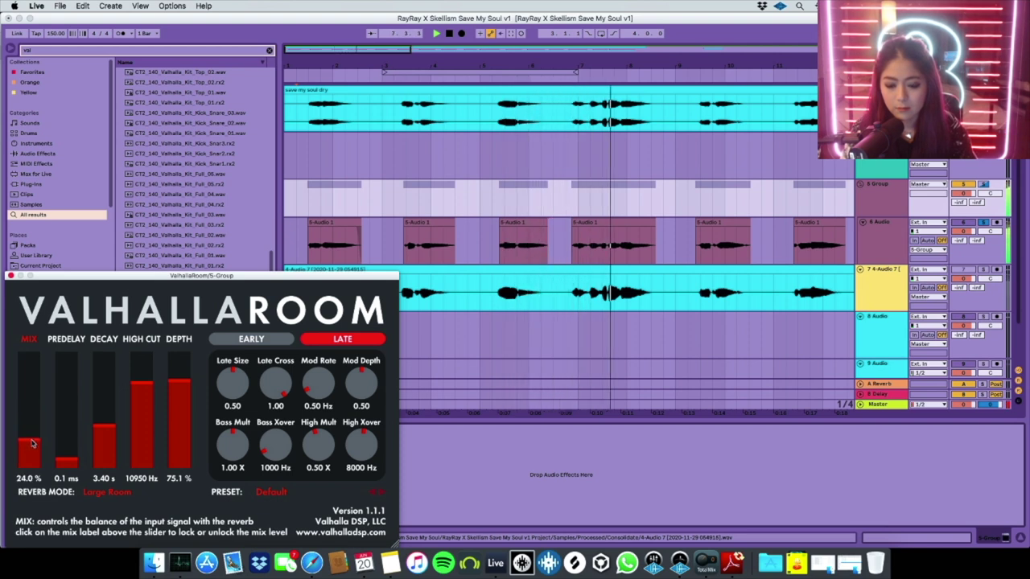
pyautogui.moveTo(95, 426); pyautogui.dragTo(95, 431)
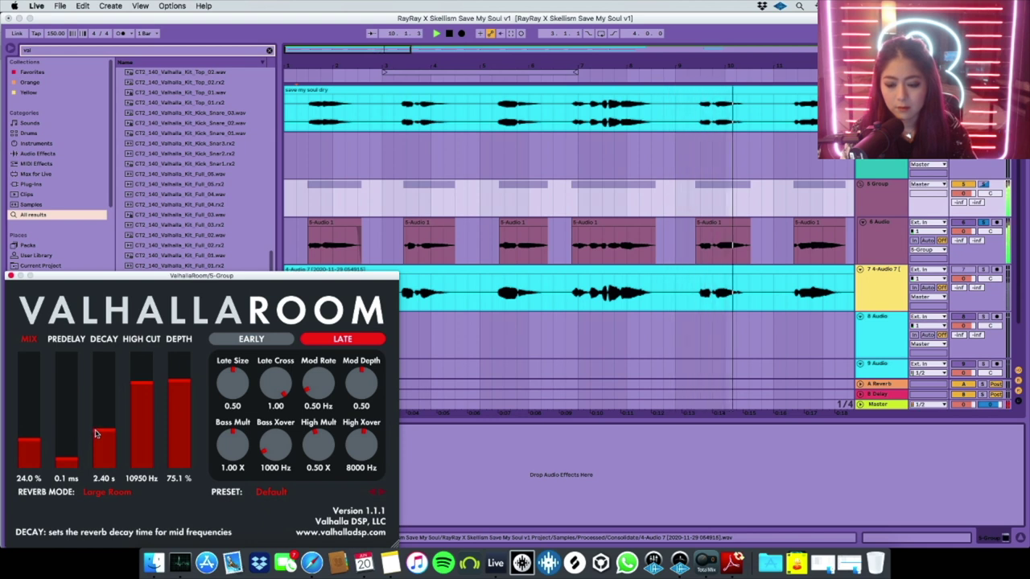
# - Close ValhallaRoom and load ValhallaSupermassive after it on the 5 Group
pyautogui.click(11, 276)
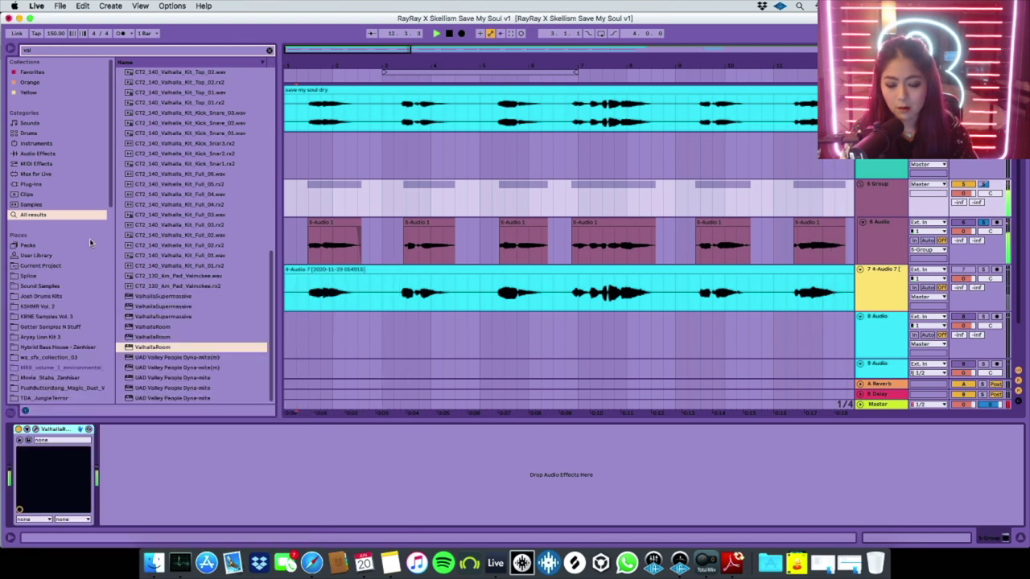
pyautogui.click(102, 51)
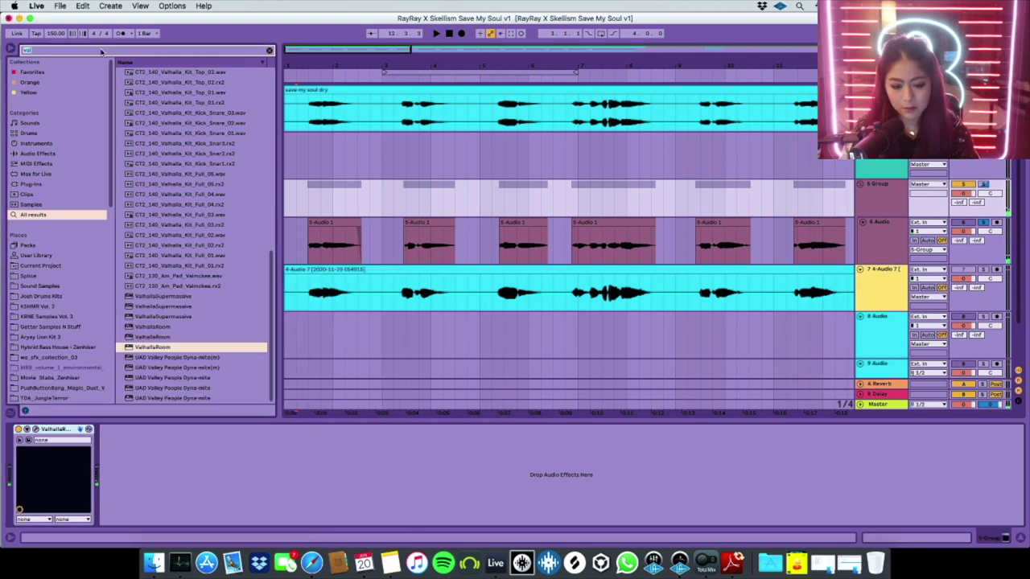
pyautogui.doubleClick(174, 317)
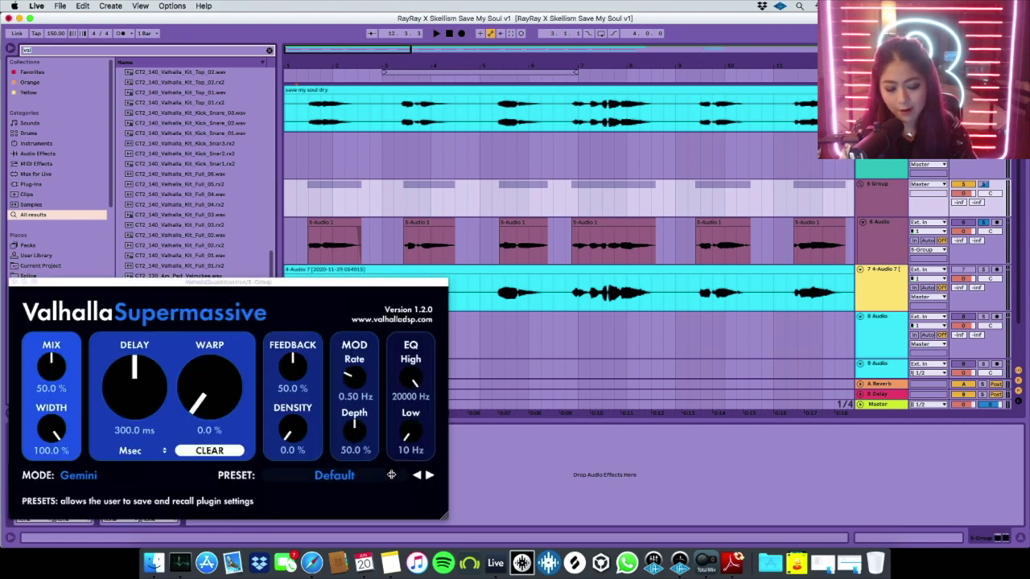
# - Choose a Lyra-mode echo preset and lower the feedback to 8.1%
pyautogui.click(389, 474)
pyautogui.click(318, 367)
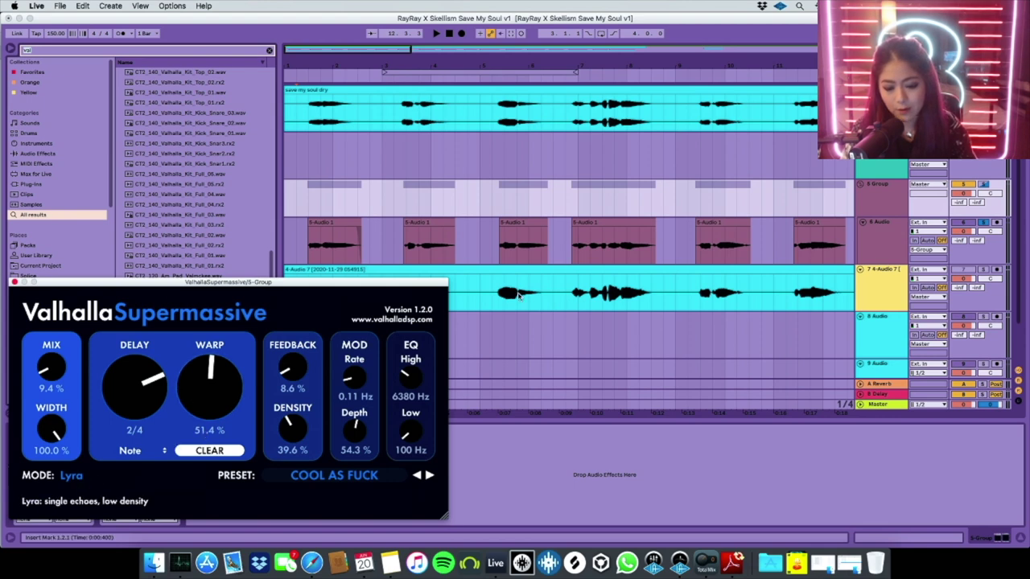
pyautogui.scroll(-3, 321, 224)
pyautogui.click(305, 191)
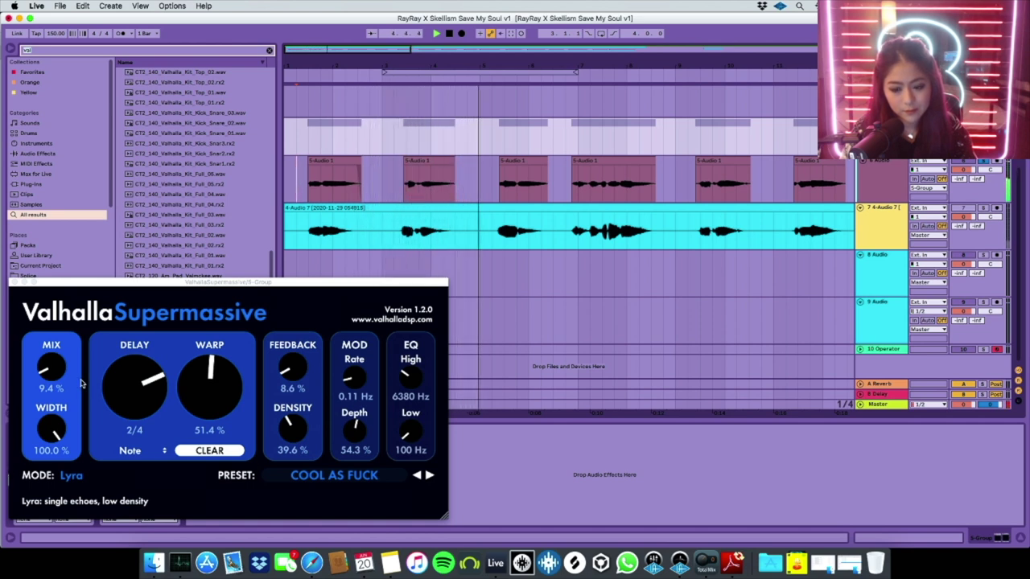
pyautogui.moveTo(292, 368); pyautogui.dragTo(292, 371)
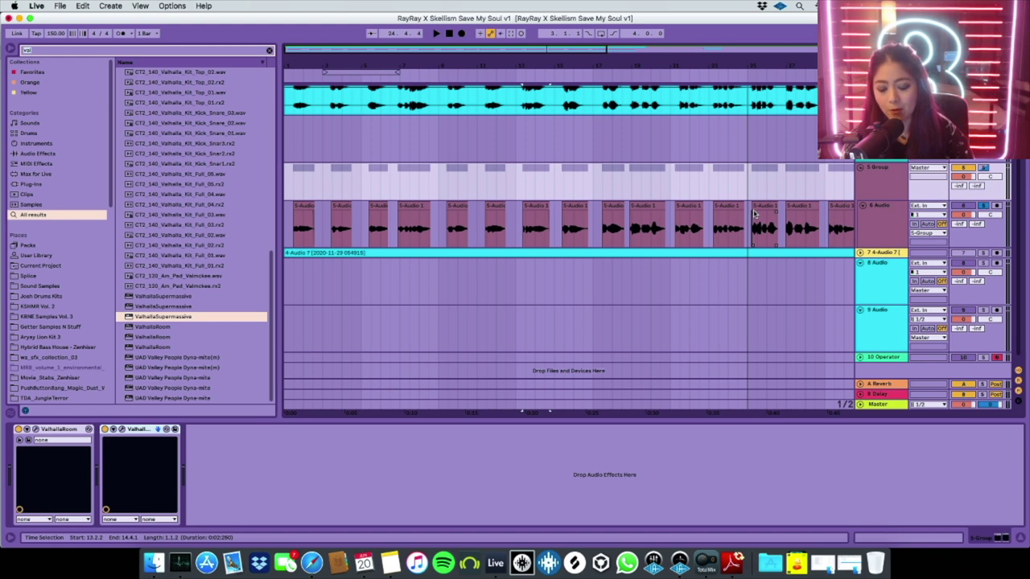
# - Select the 6 Audio backing-vocal track and open its FabFilter Pro-Q 2 window
pyautogui.click(755, 213)
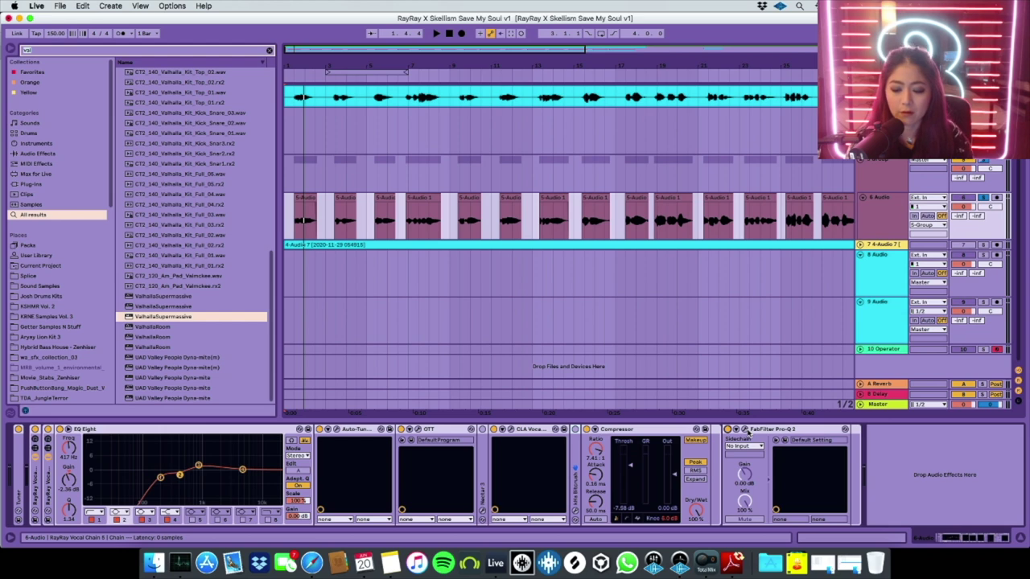
pyautogui.click(747, 431)
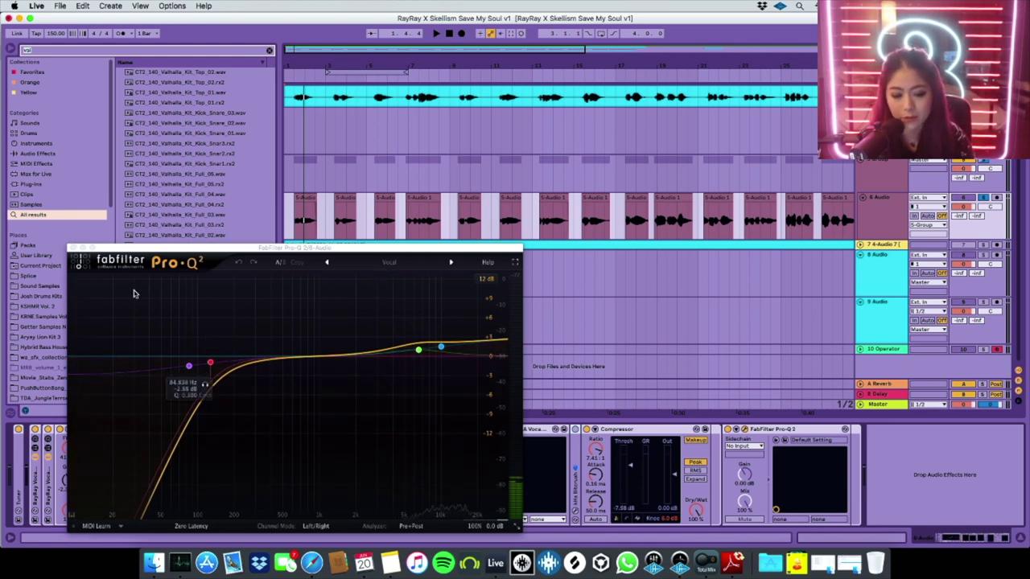
# - Close the Pro-Q window and start song playback
pyautogui.click(72, 249)
pyautogui.scroll(3, 948, 301)
pyautogui.press('space')
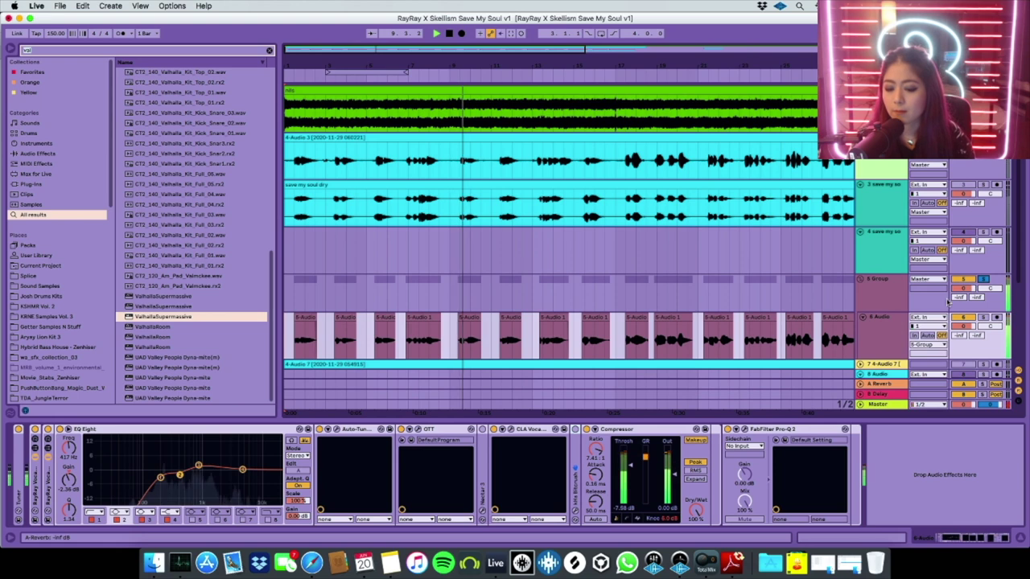
pyautogui.scroll(5, 449, 289)
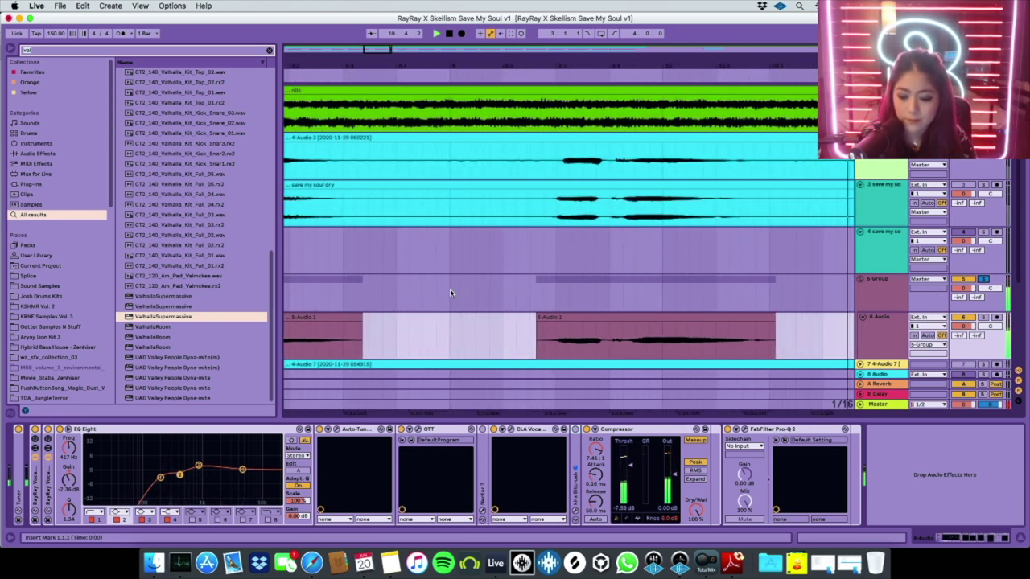
pyautogui.scroll(1, 449, 291)
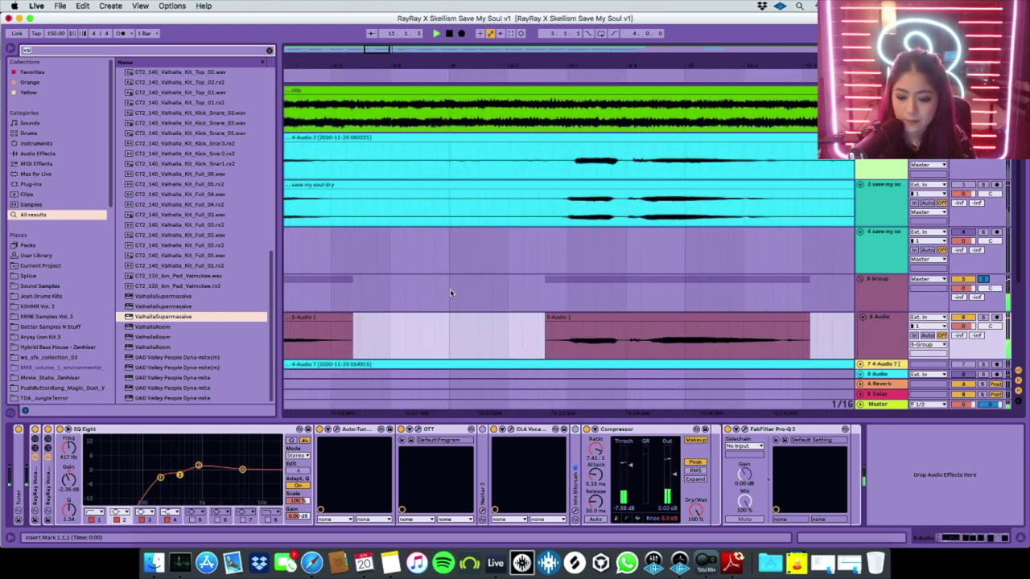
# - Delete the EQ and Compressor devices from track 7
pyautogui.click(545, 315)
pyautogui.scroll(-4, 549, 317)
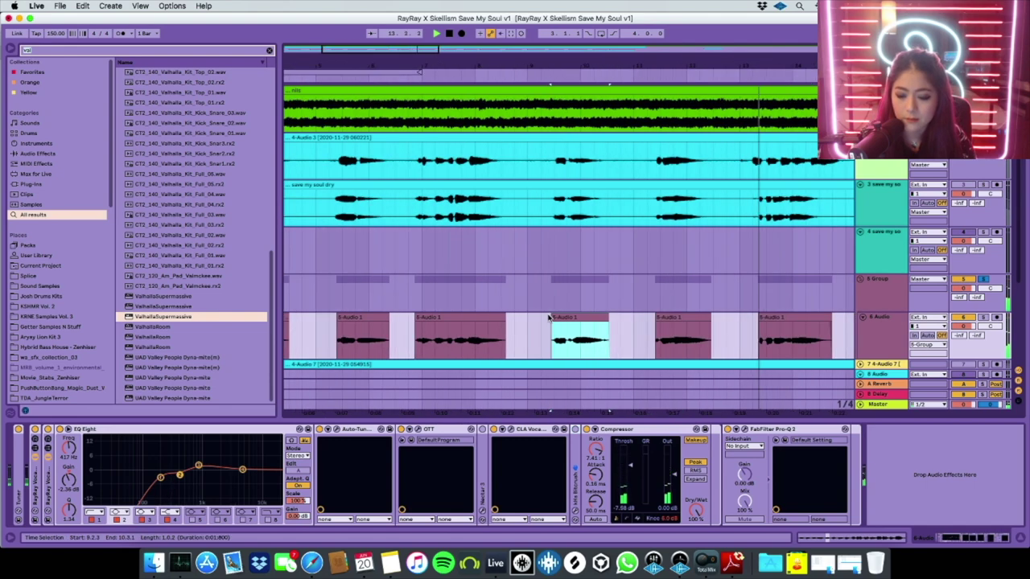
pyautogui.scroll(-3, 521, 232)
pyautogui.scroll(-2, 520, 232)
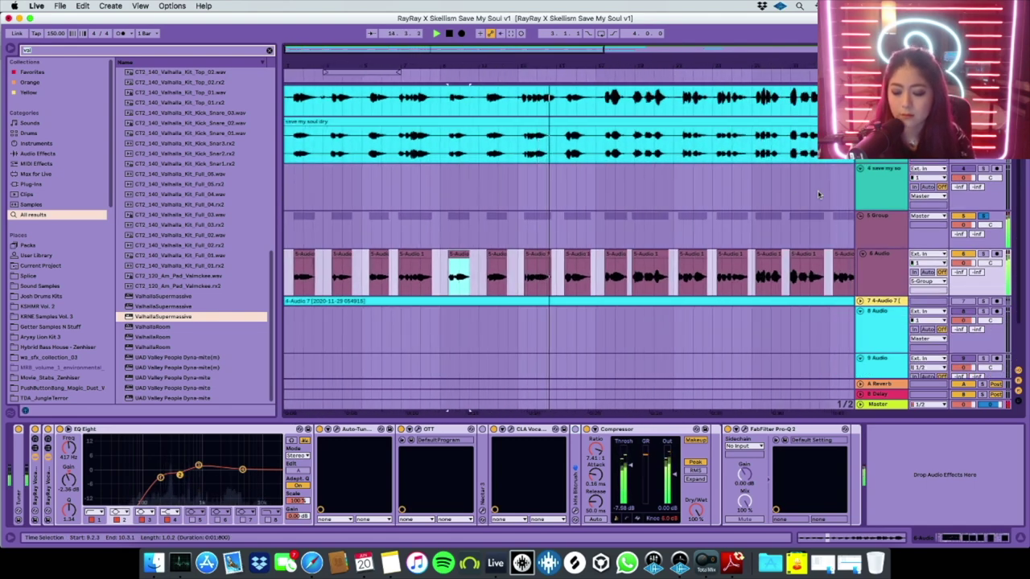
pyautogui.scroll(-2, 651, 307)
pyautogui.press('Down')
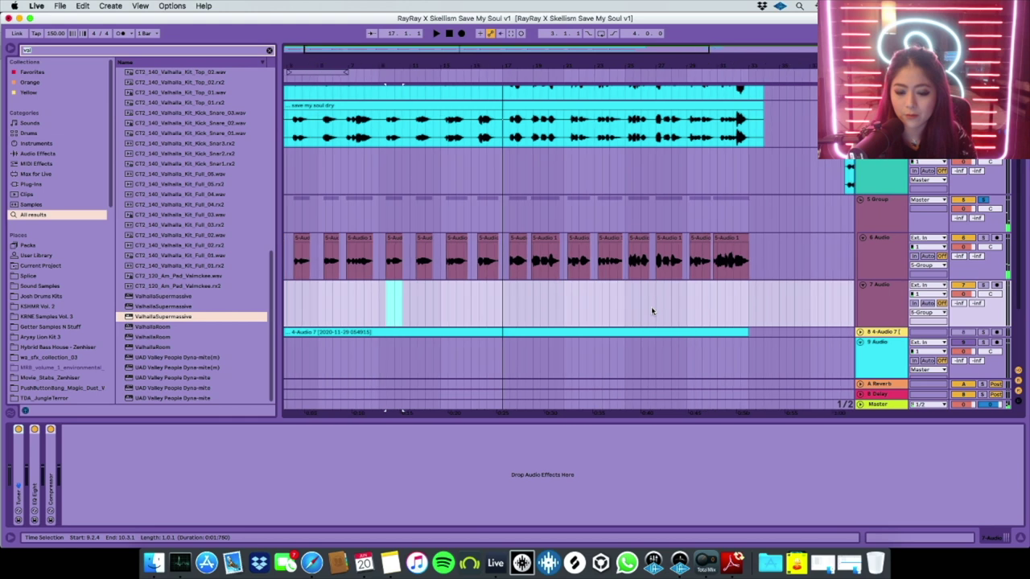
pyautogui.click(53, 491)
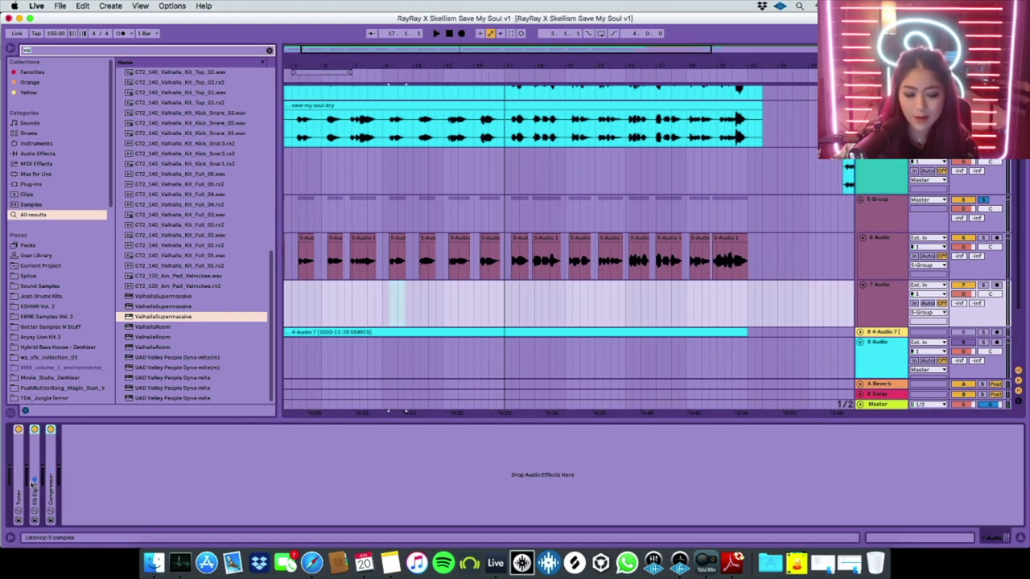
pyautogui.press('Delete')
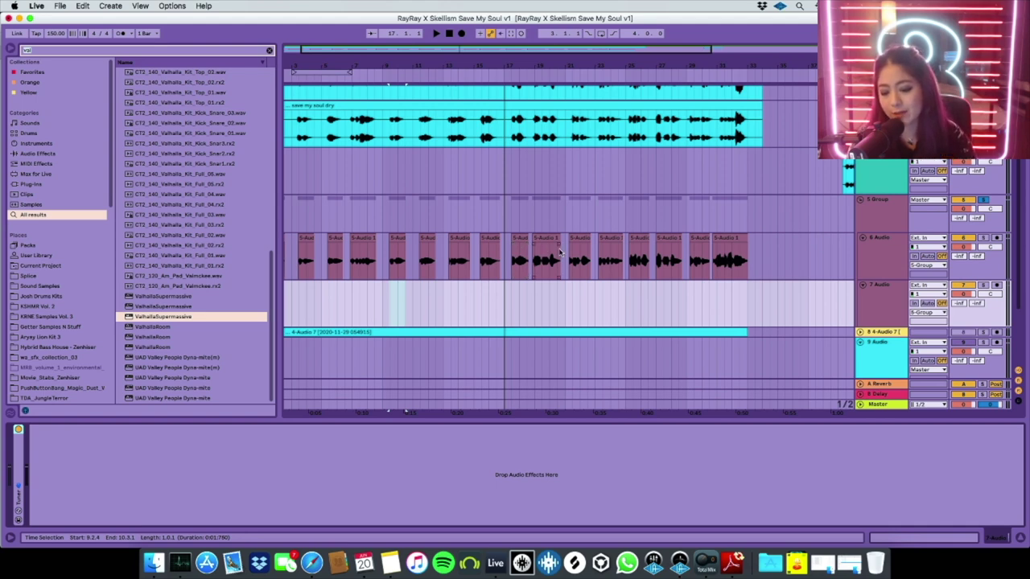
# - Set the playback start at the vocal group and marquee-select track 6's lead vocal clips
pyautogui.scroll(4, 561, 252)
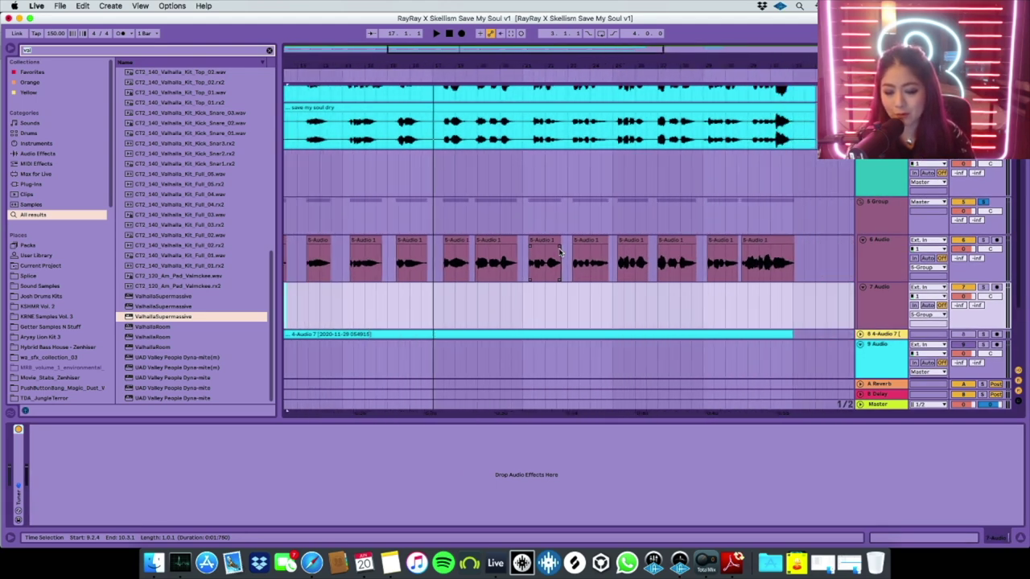
pyautogui.scroll(-3, 561, 252)
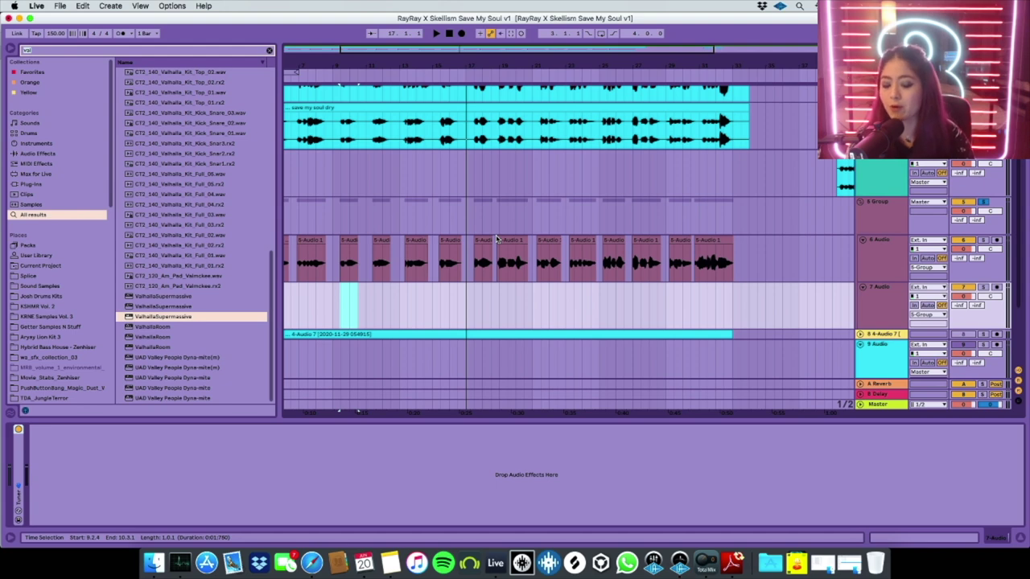
pyautogui.scroll(3, 494, 256)
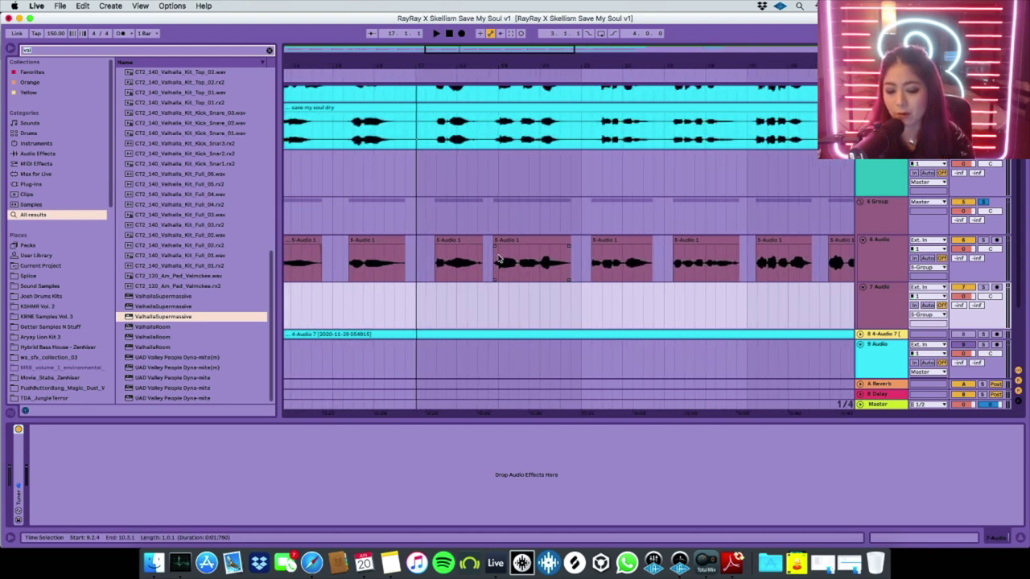
pyautogui.scroll(-5, 416, 263)
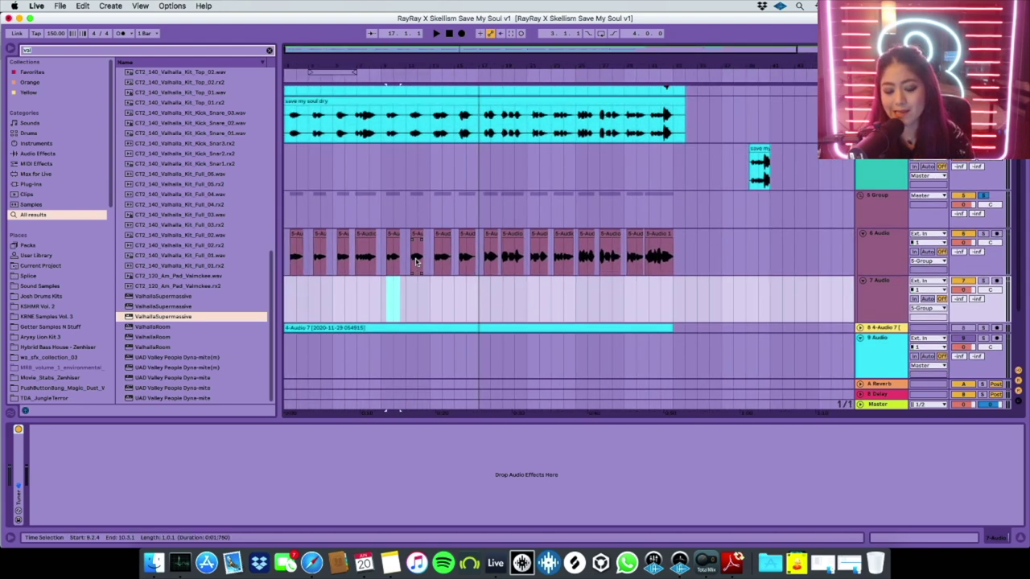
pyautogui.click(293, 272)
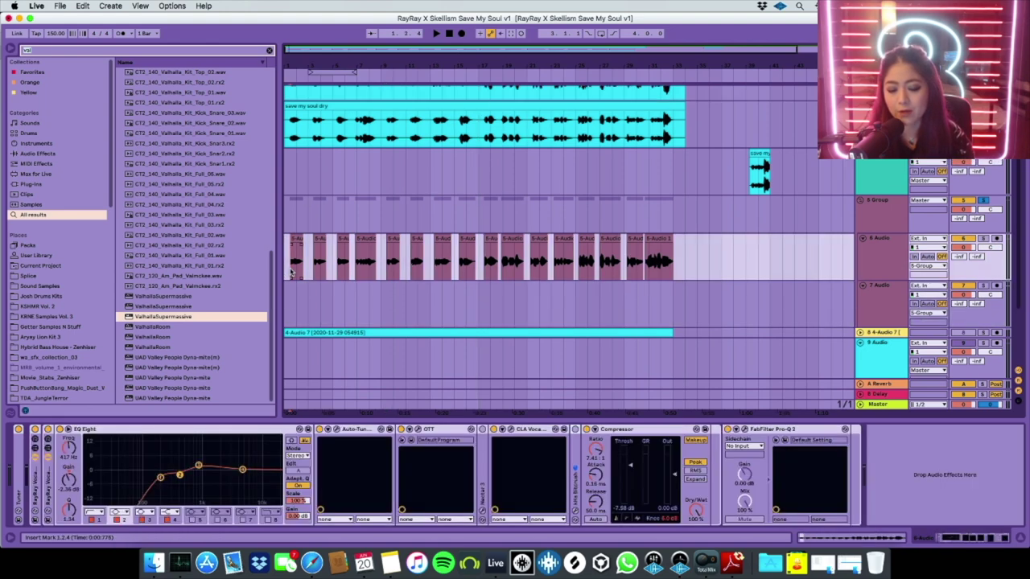
pyautogui.scroll(2, 483, 217)
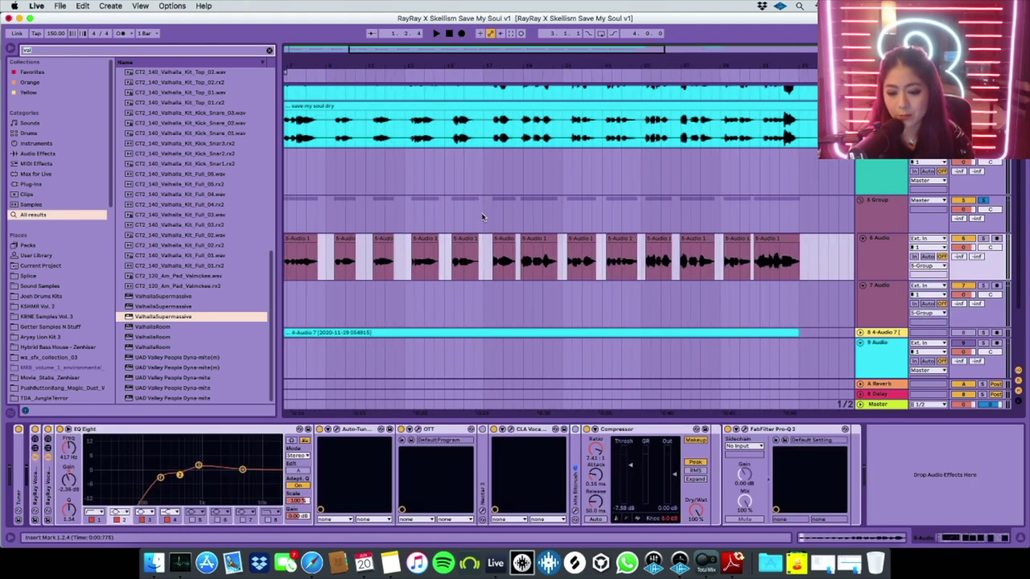
pyautogui.click(486, 213)
pyautogui.press('space')
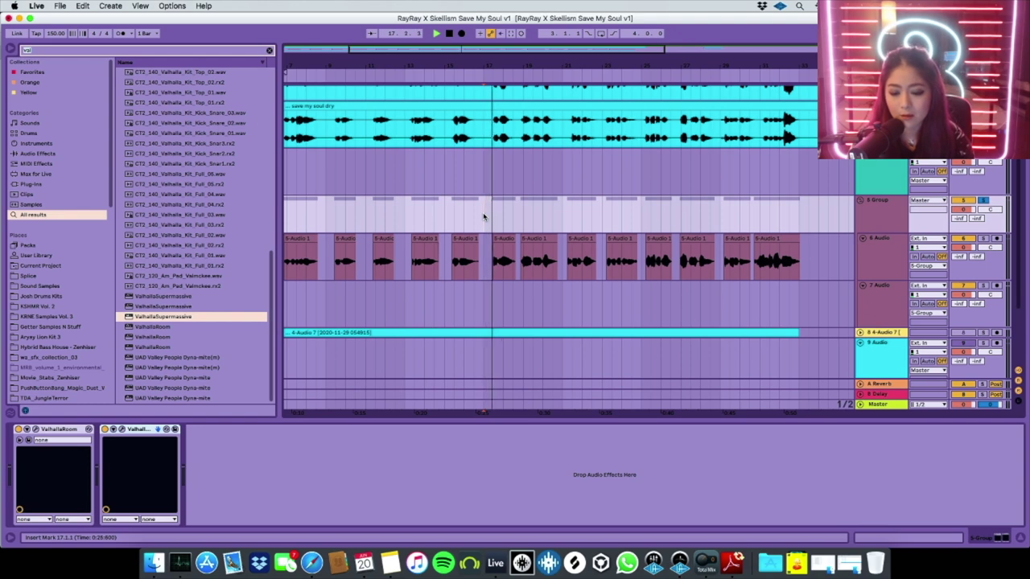
pyautogui.click(492, 240)
pyautogui.press('space')
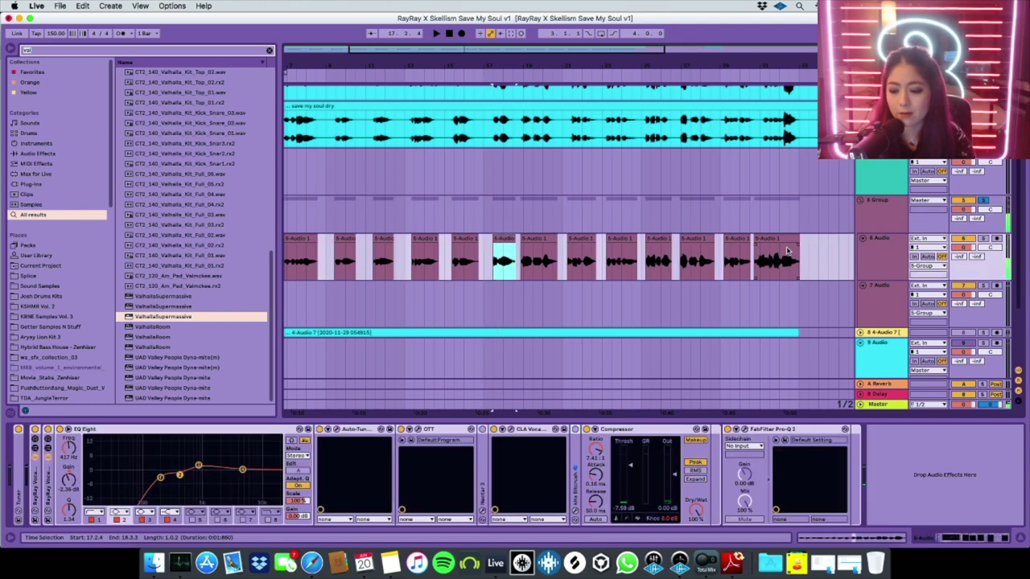
pyautogui.moveTo(785, 234); pyautogui.dragTo(338, 306)
# - Duplicate the vocal clips onto track 7 and transpose them down 5 semitones
pyautogui.press('z')
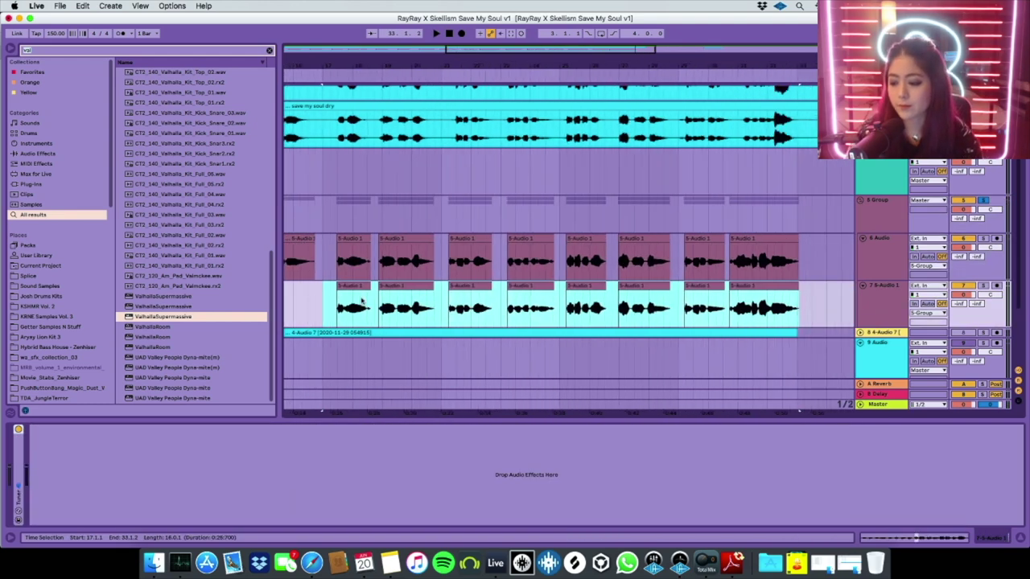
pyautogui.moveTo(964, 294); pyautogui.dragTo(964, 301)
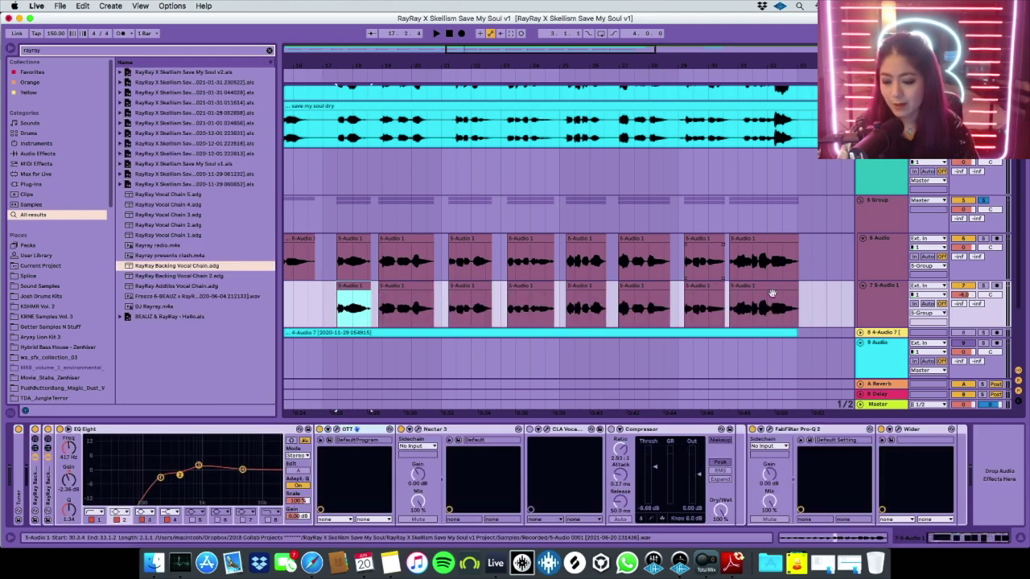
pyautogui.click(784, 289)
pyautogui.scroll(-3, 614, 256)
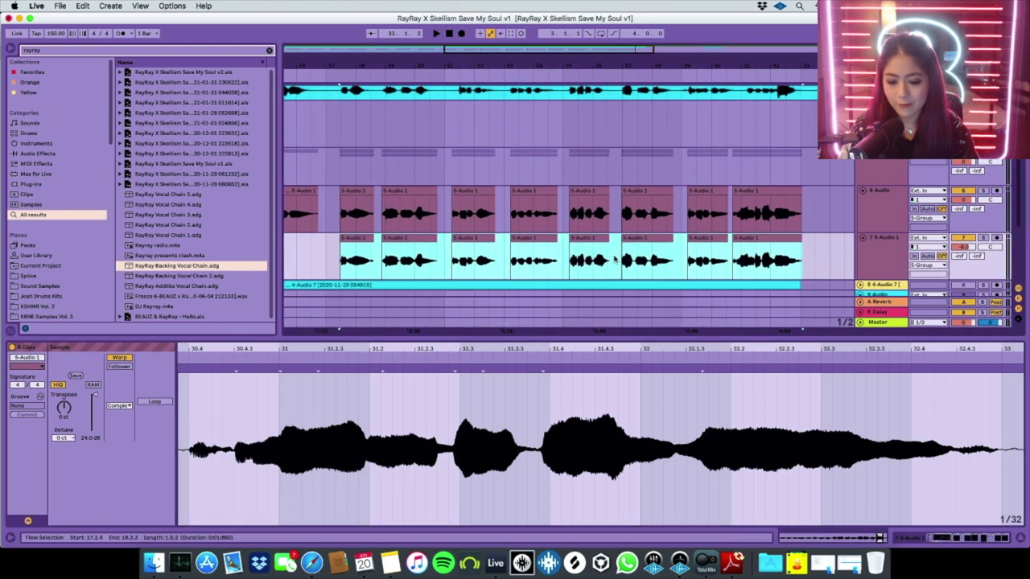
pyautogui.moveTo(63, 408); pyautogui.dragTo(63, 414)
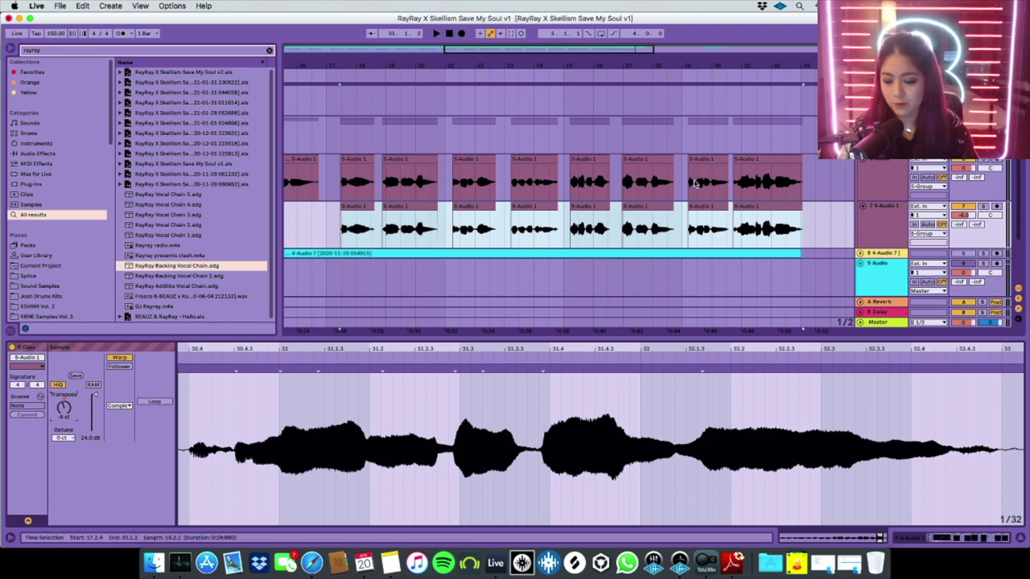
# - Set playback to start at bar 17 and lower track 7's volume to -10.7 dB
pyautogui.click(339, 232)
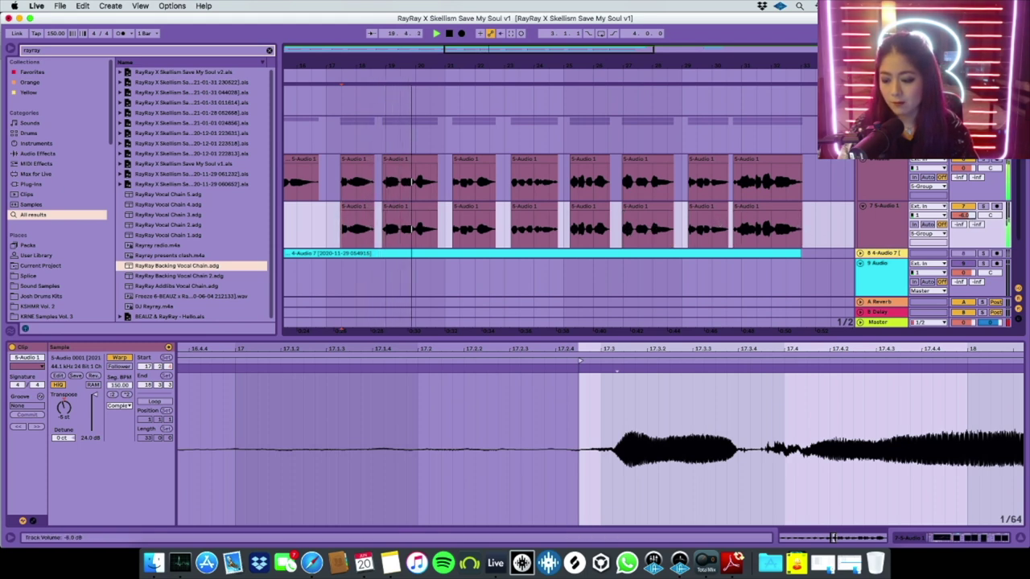
pyautogui.moveTo(963, 215); pyautogui.dragTo(963, 233)
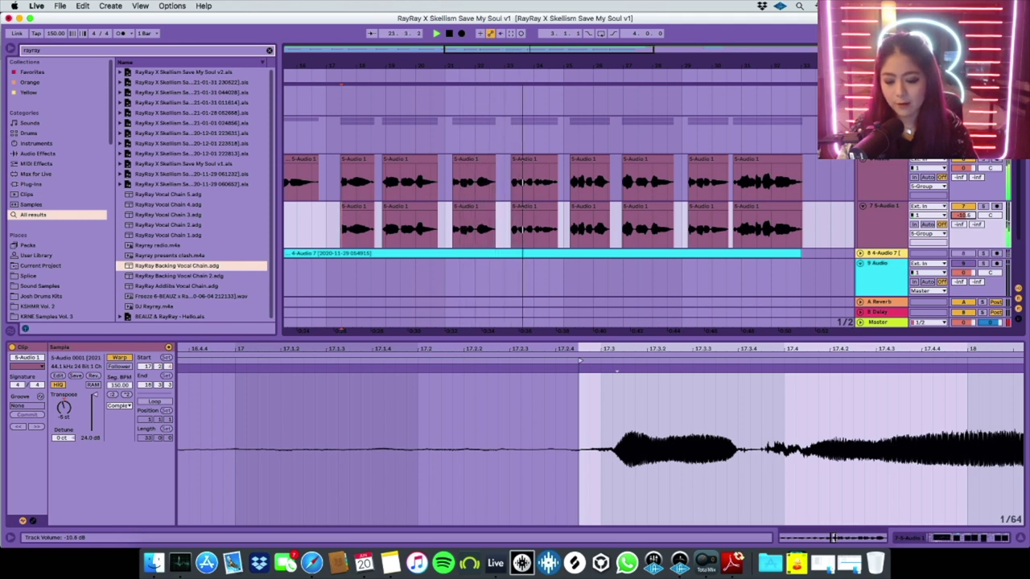
pyautogui.moveTo(963, 233); pyautogui.dragTo(963, 235)
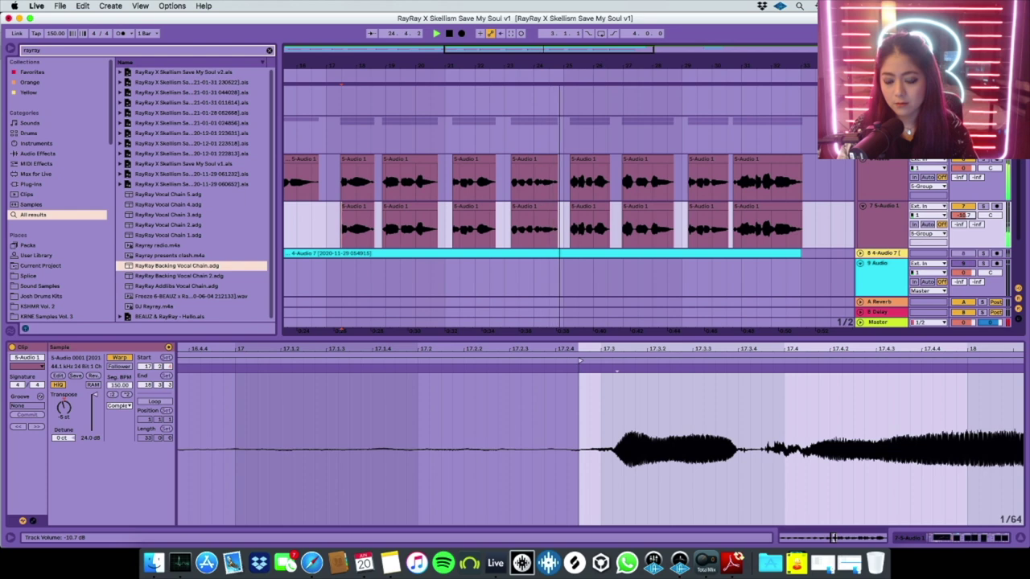
pyautogui.click(883, 225)
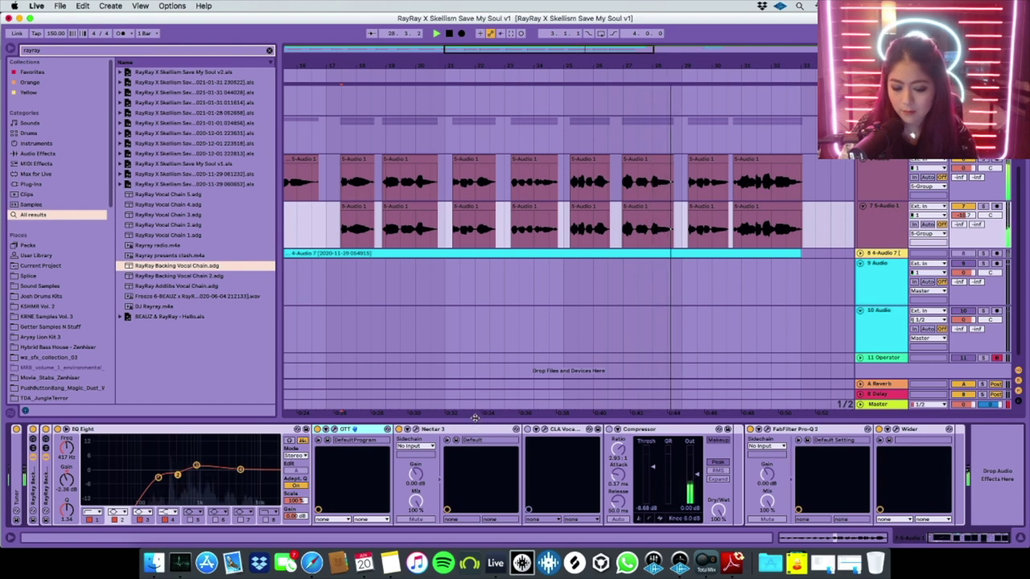
pyautogui.click(318, 440)
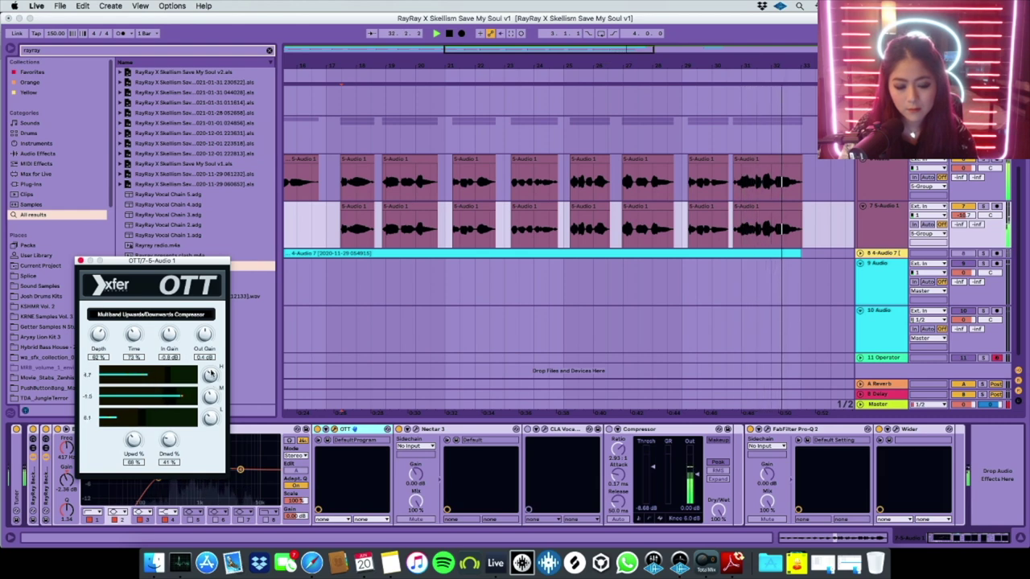
pyautogui.press('space')
pyautogui.press('super+alt+p')
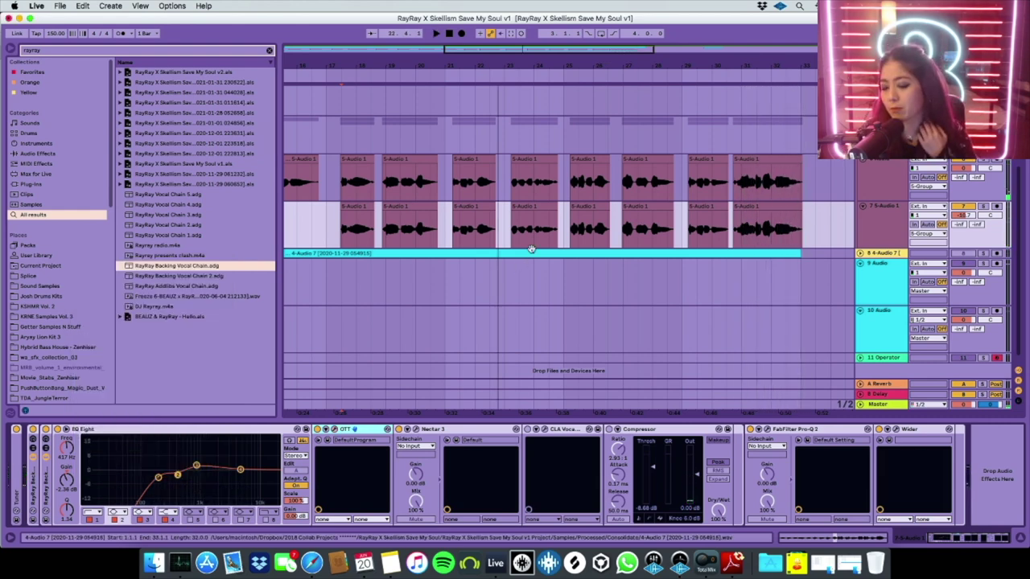
pyautogui.click(491, 229)
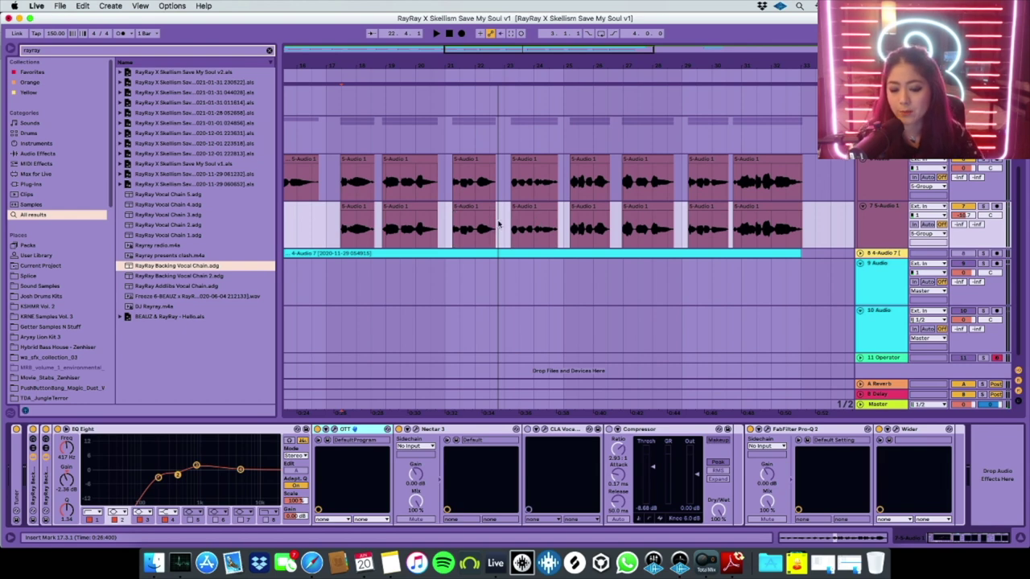
pyautogui.press('+')
pyautogui.press('+')
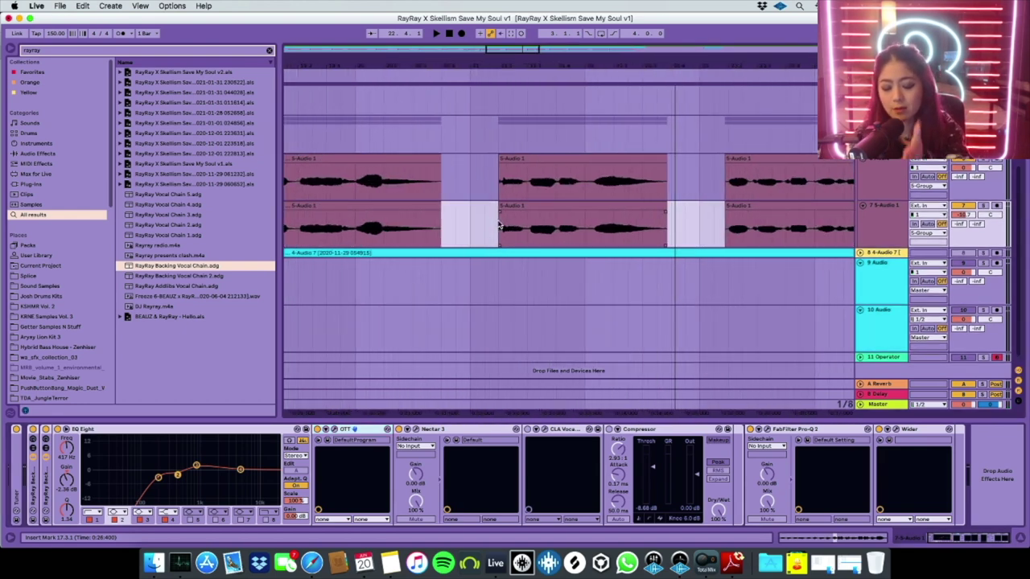
pyautogui.press('-')
pyautogui.press('-')
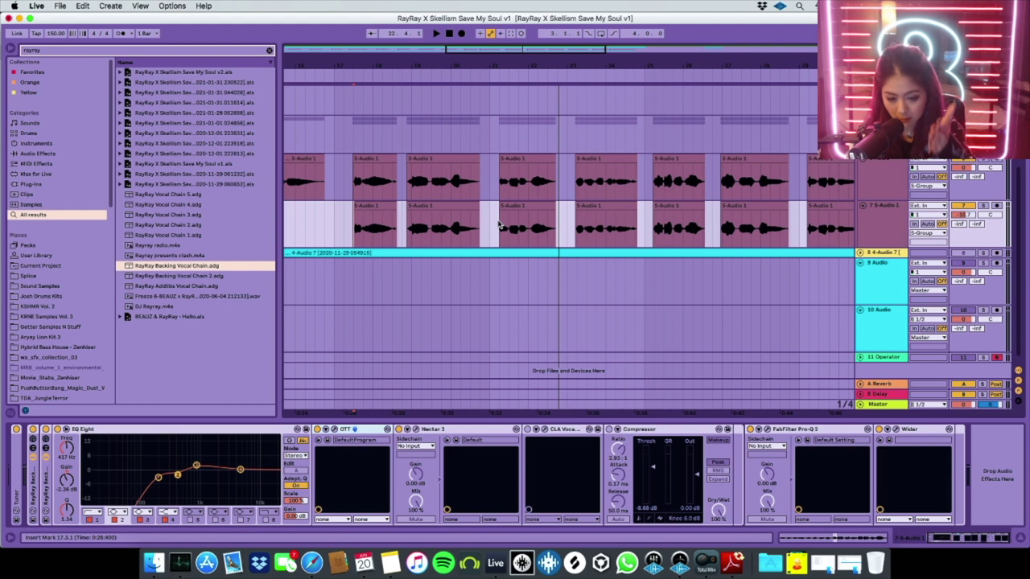
pyautogui.press('-')
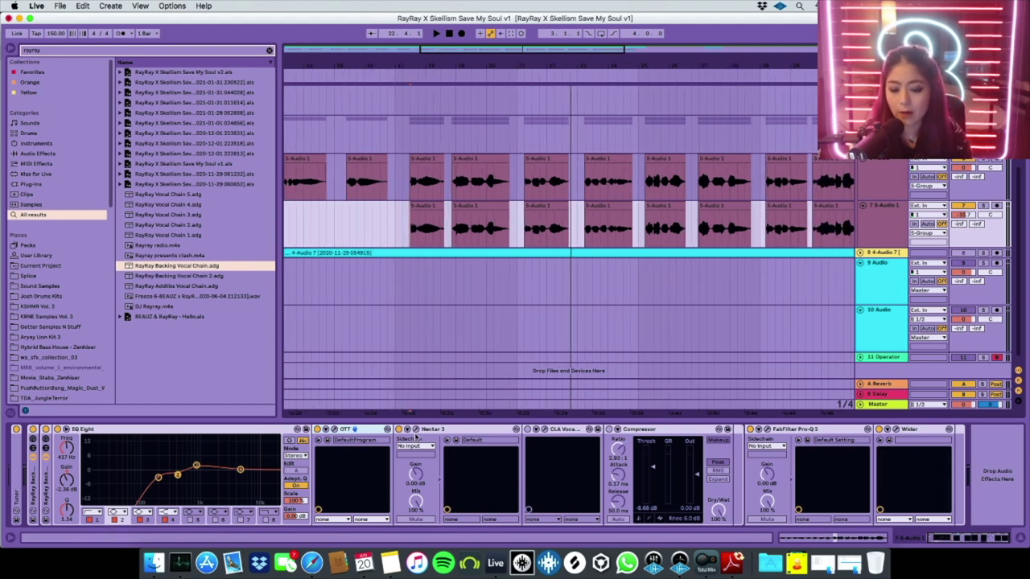
# - Load the One to Four BG's preset into track 7's Nectar 3, then close the preset list and plugin window
pyautogui.click(415, 430)
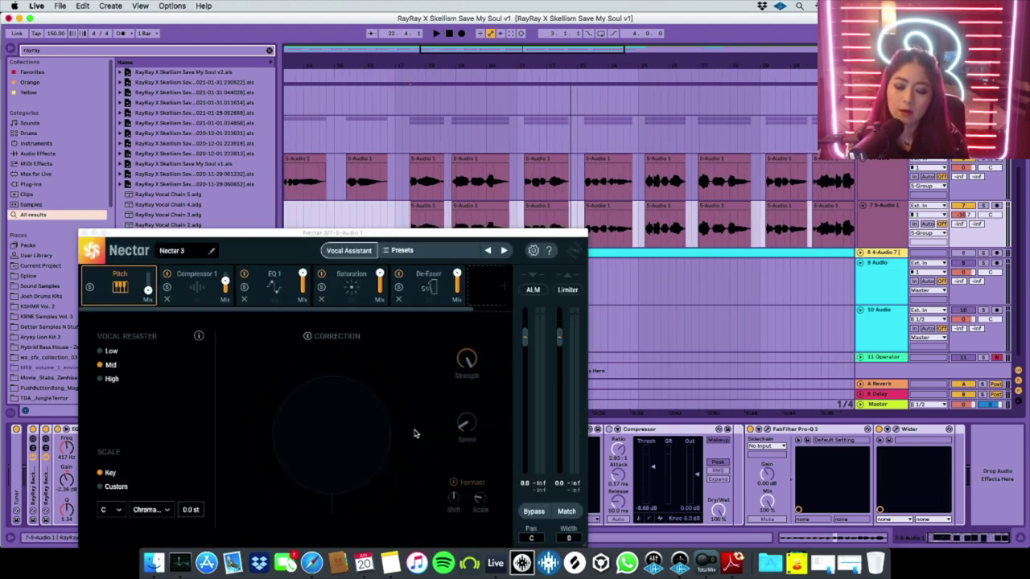
pyautogui.click(412, 251)
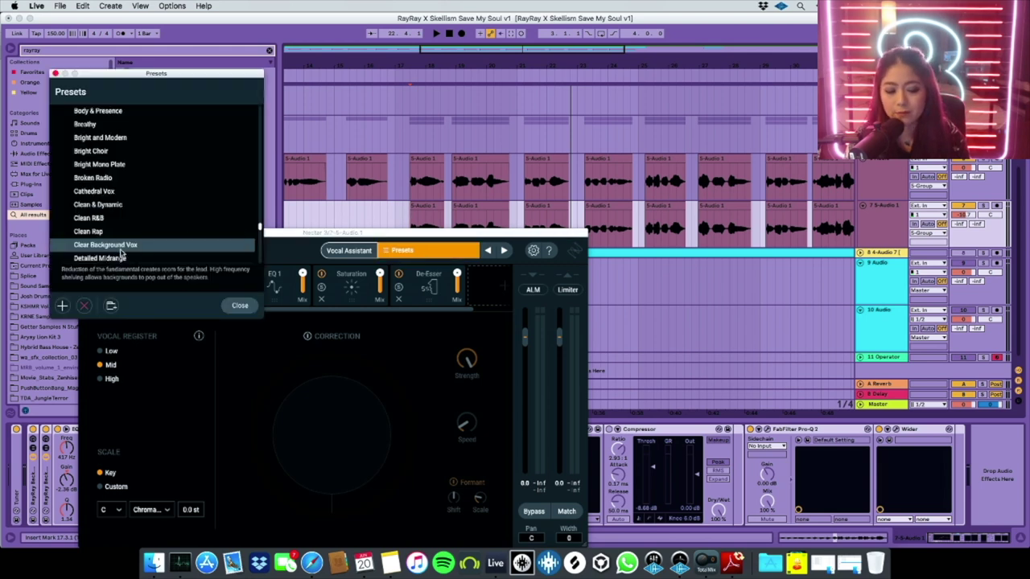
pyautogui.scroll(-5, 121, 254)
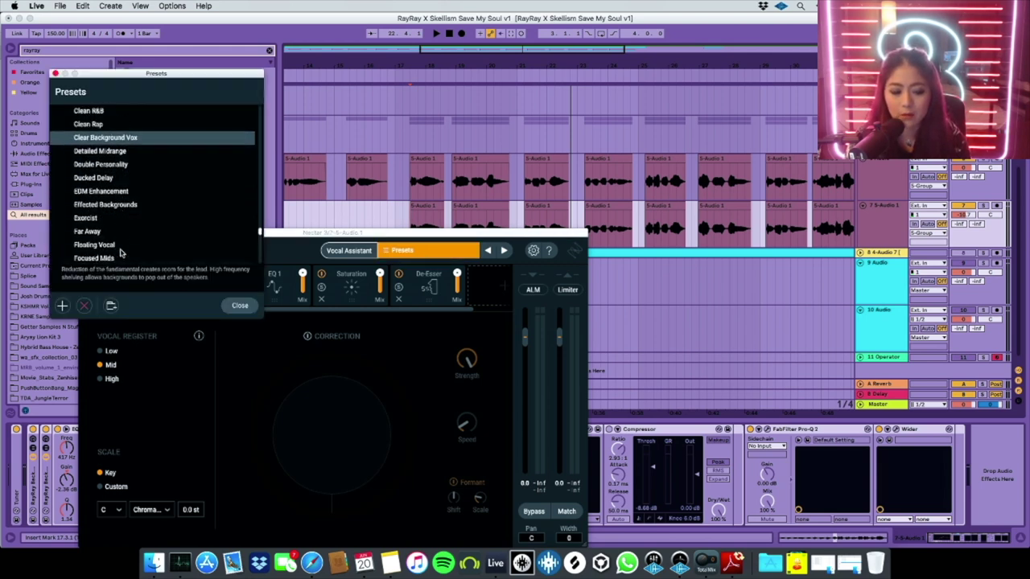
pyautogui.scroll(-8, 120, 254)
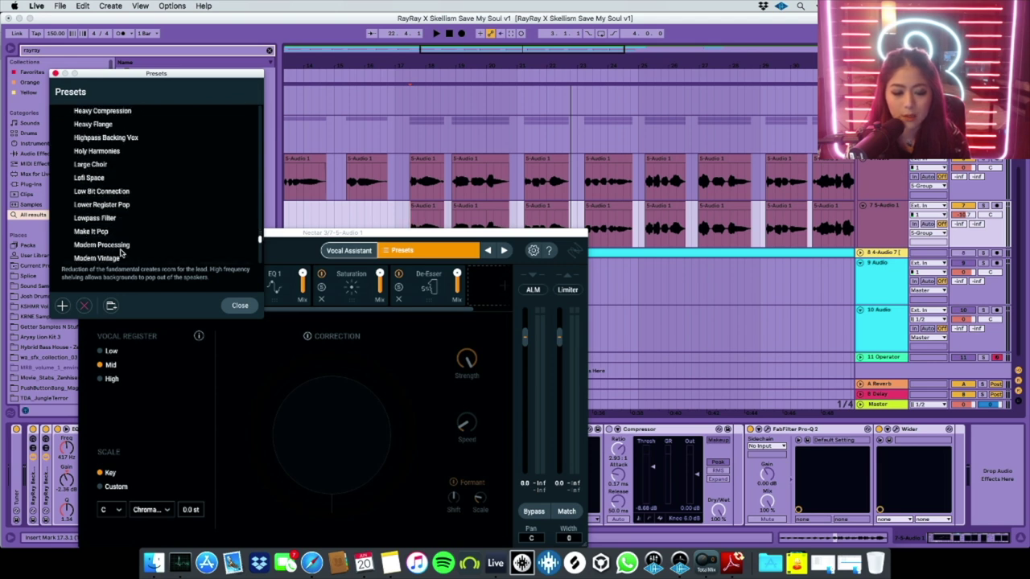
pyautogui.scroll(-5, 121, 254)
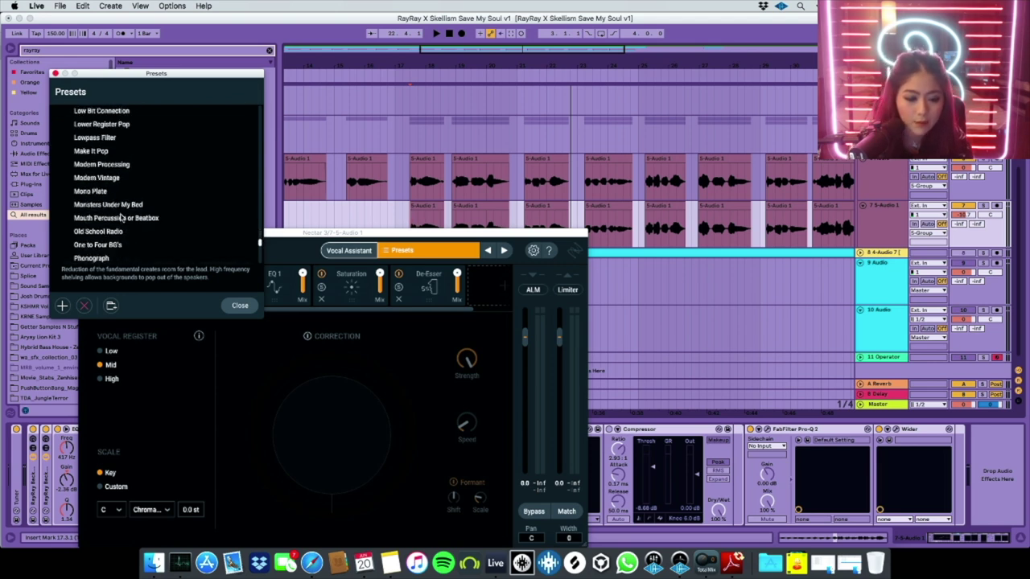
pyautogui.scroll(1, 121, 217)
pyautogui.click(121, 218)
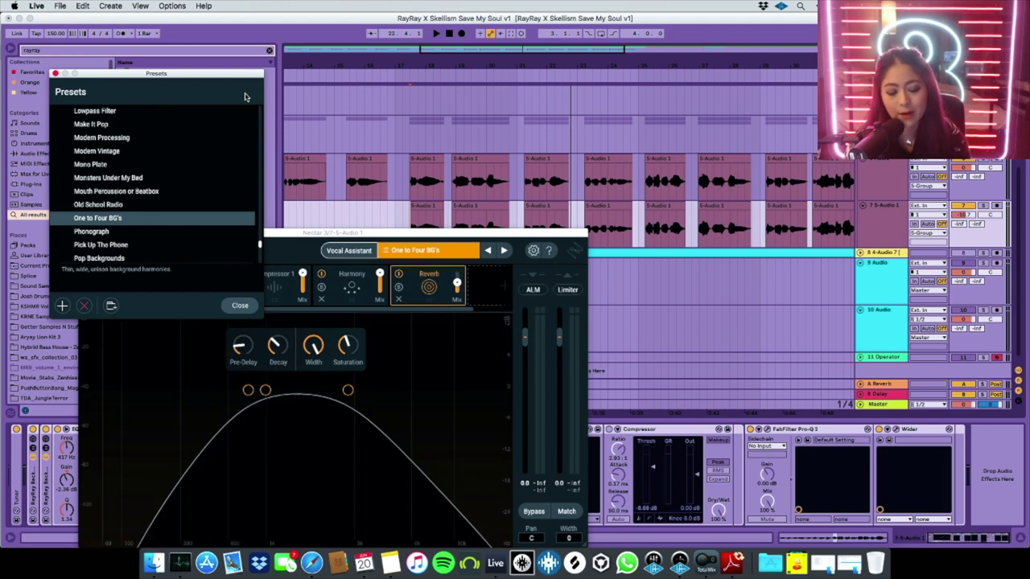
pyautogui.click(55, 73)
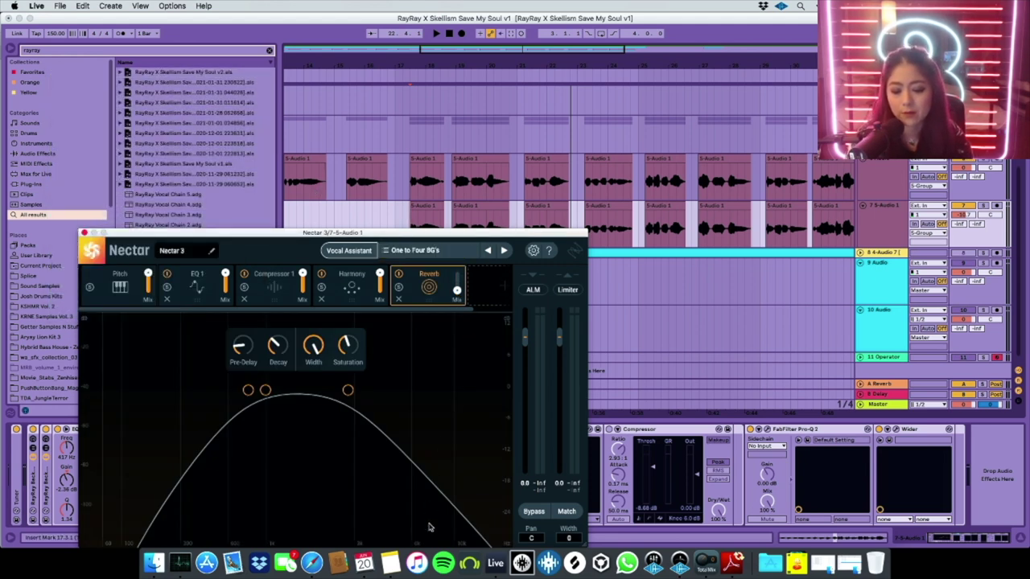
pyautogui.click(84, 234)
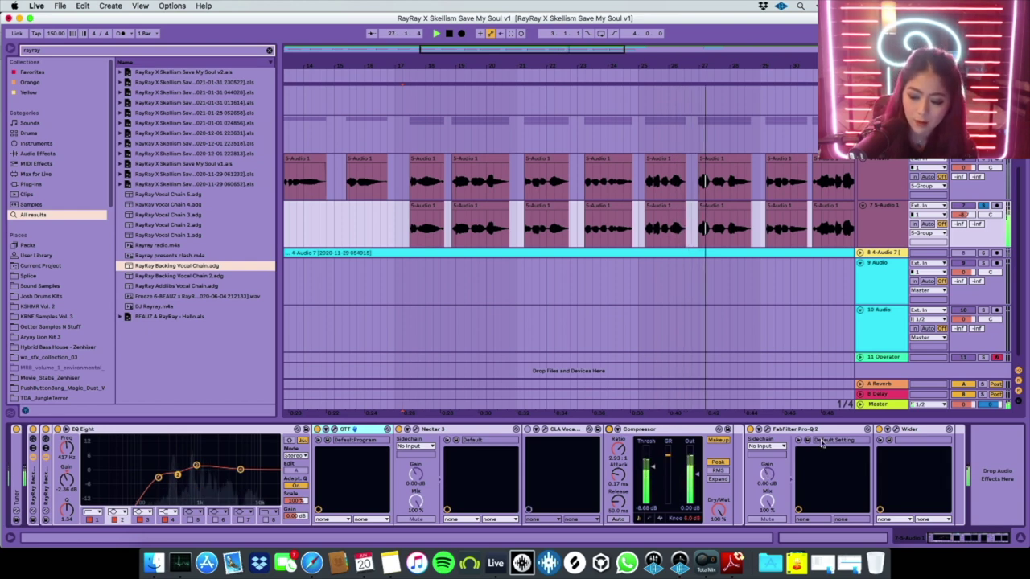
pyautogui.click(903, 433)
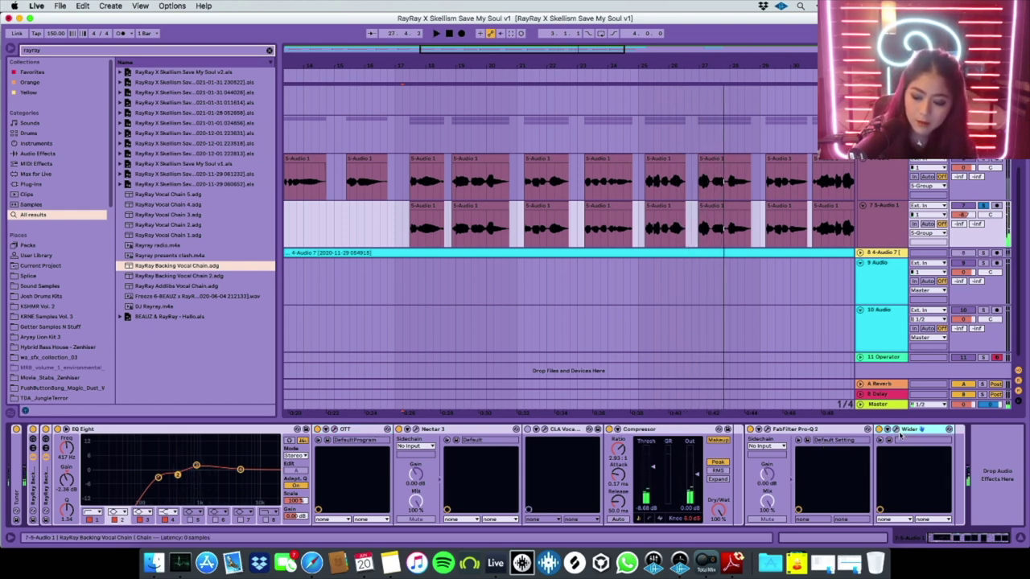
pyautogui.click(896, 430)
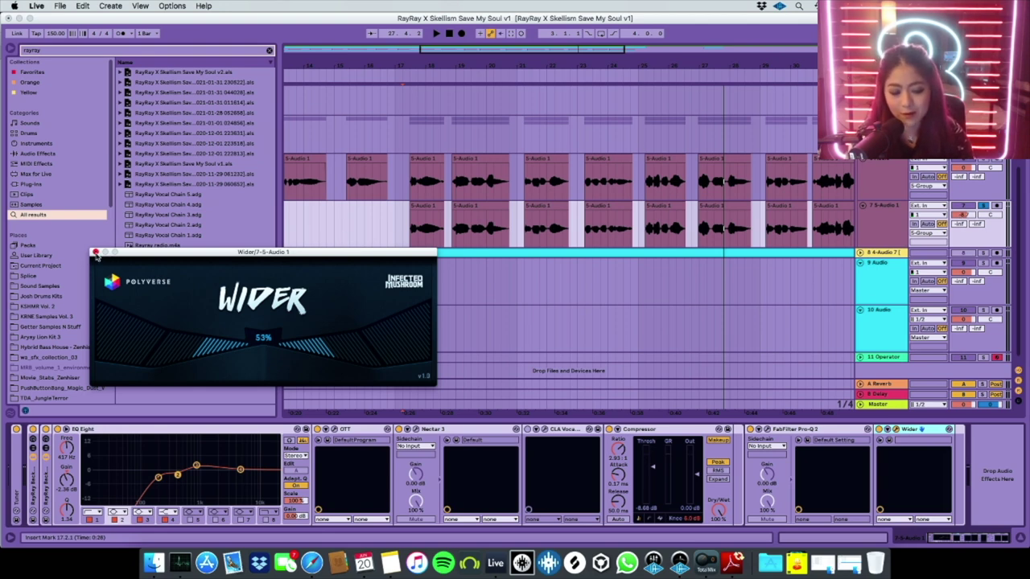
pyautogui.click(95, 253)
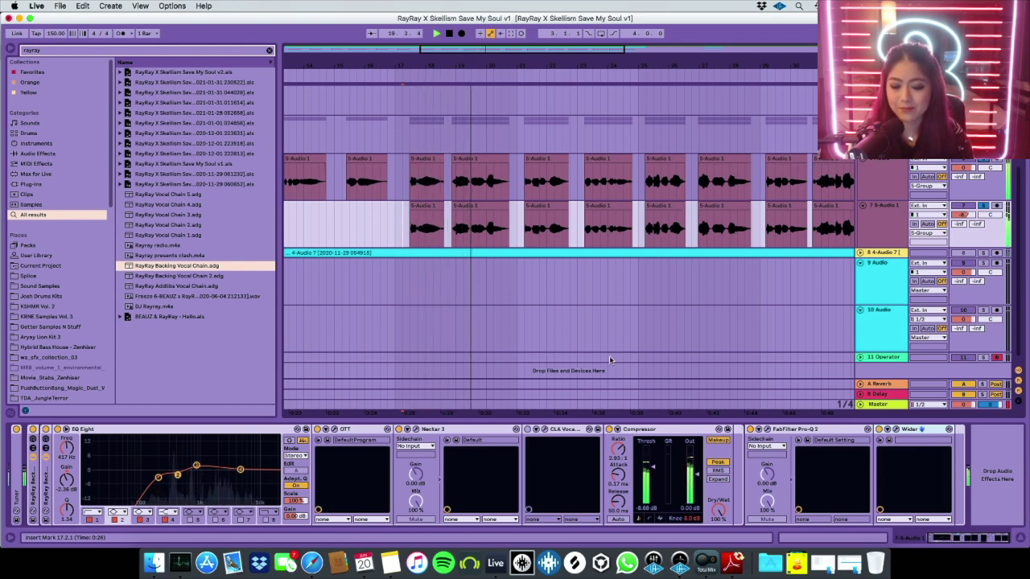
# - Play back from track 7 and drag its backing vocal volume down to about -9.7 dB
pyautogui.scroll(-3, 609, 355)
pyautogui.scroll(-2, 609, 356)
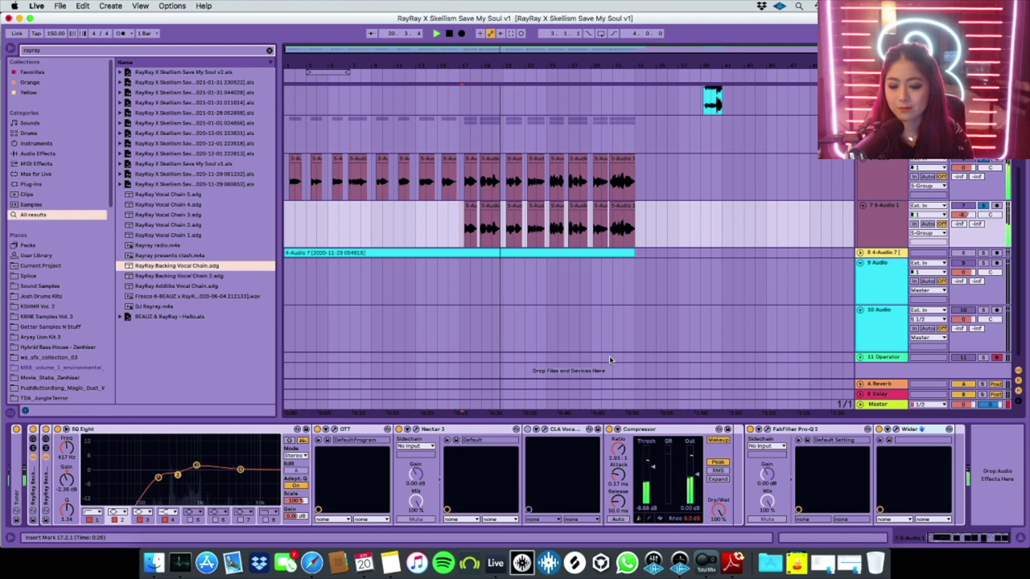
pyautogui.scroll(-2, 609, 356)
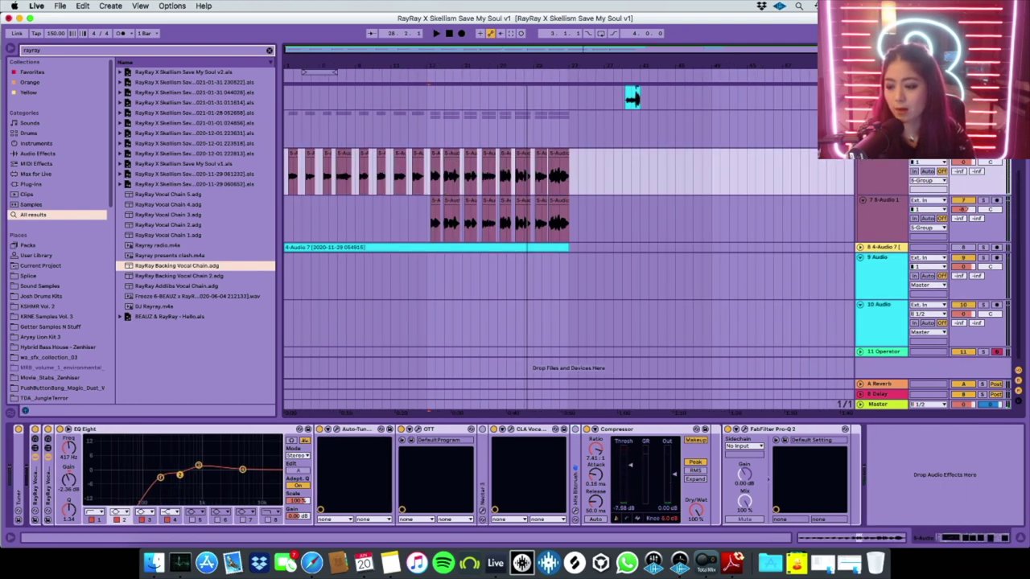
pyautogui.click(383, 219)
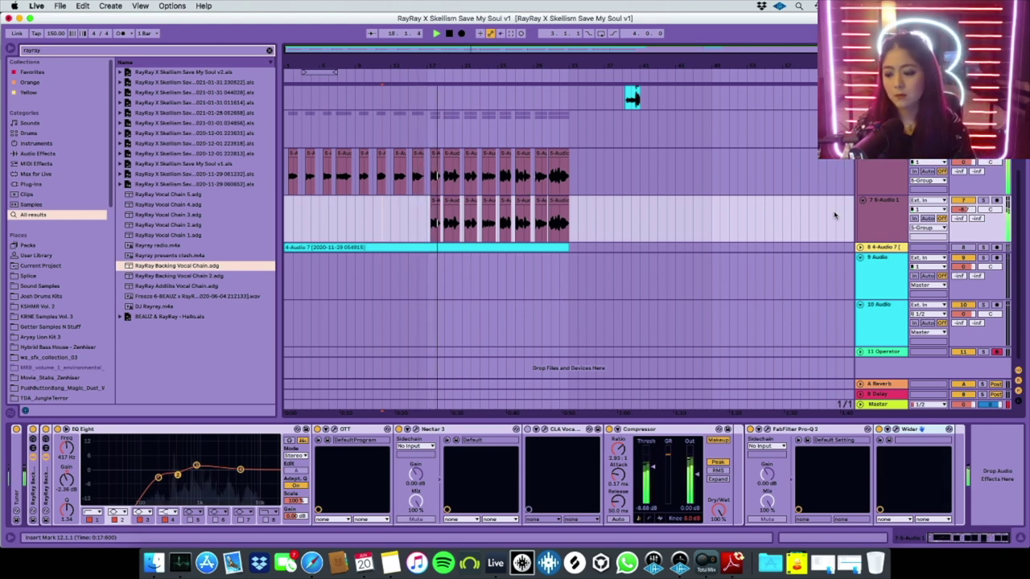
pyautogui.moveTo(962, 209); pyautogui.dragTo(962, 228)
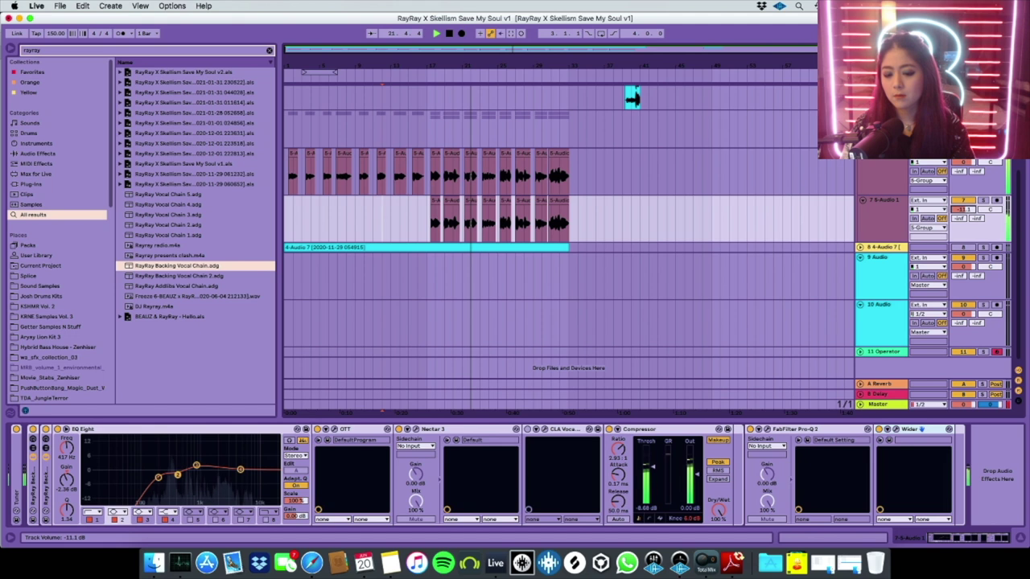